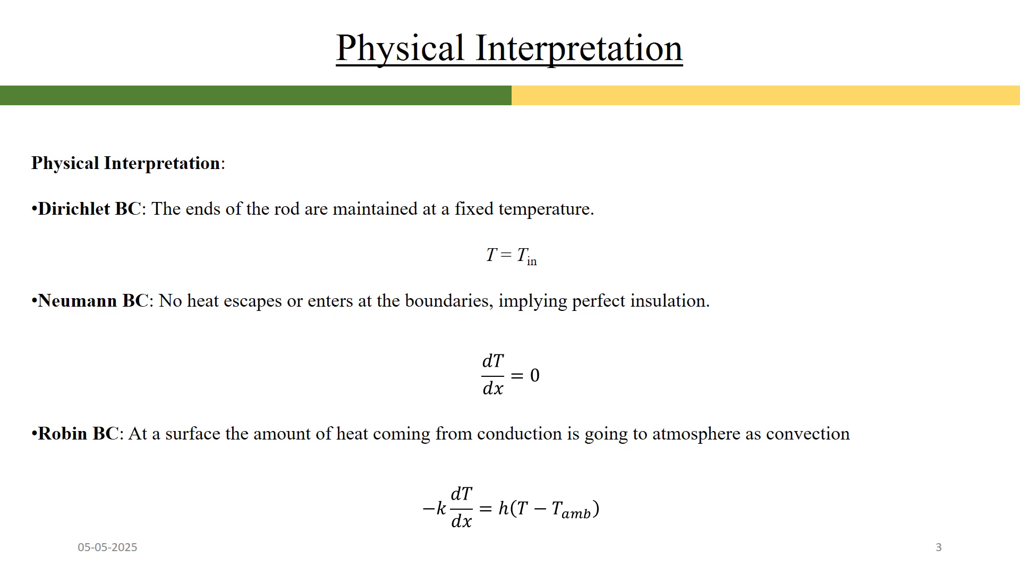
# Step: Leave the slide show, switch to COMSOL Multiphysics and start a 3D model with the Model Wizard
pyautogui.press('Escape')
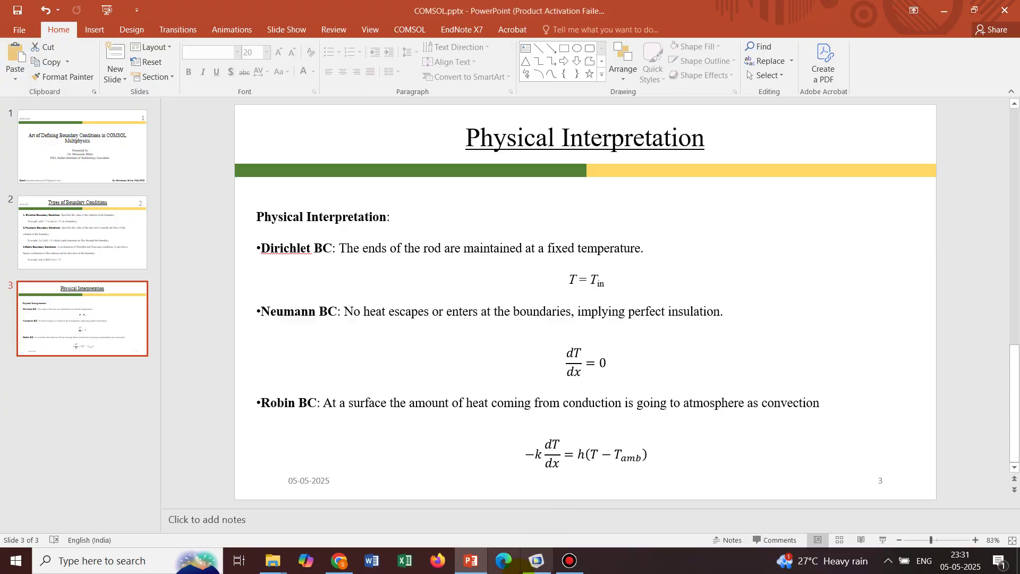
pyautogui.click(536, 558)
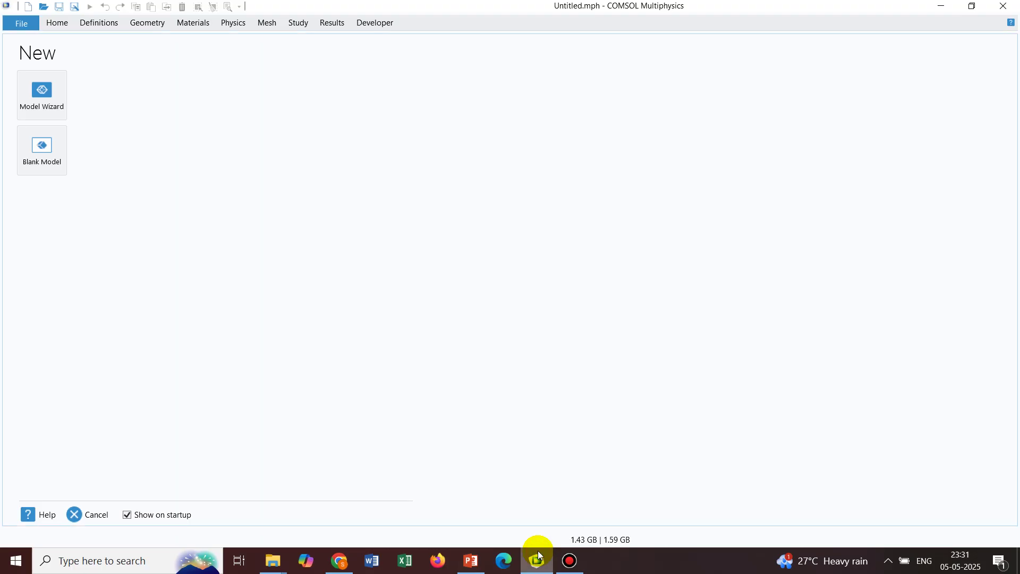
pyautogui.click(32, 106)
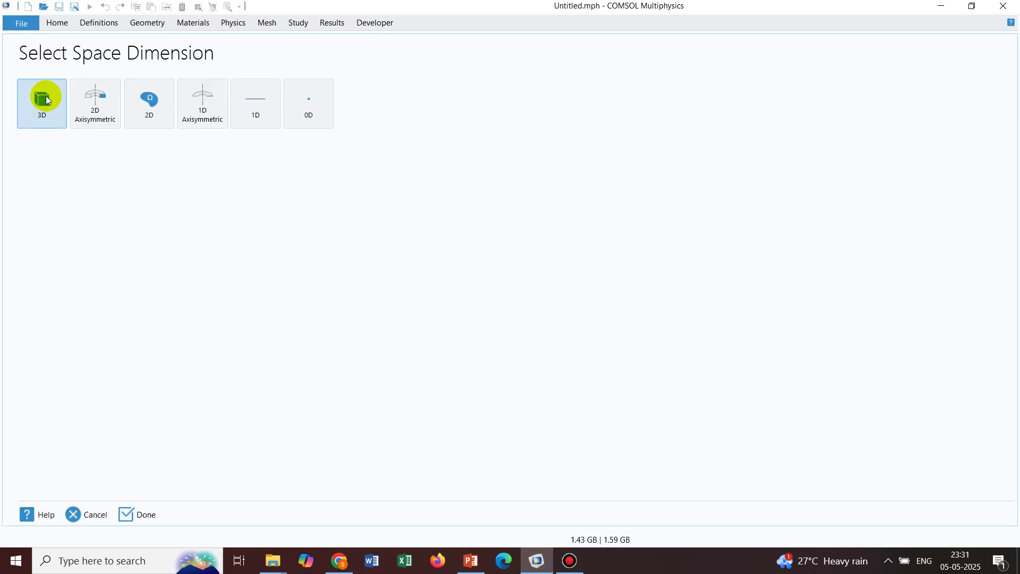
pyautogui.click(45, 97)
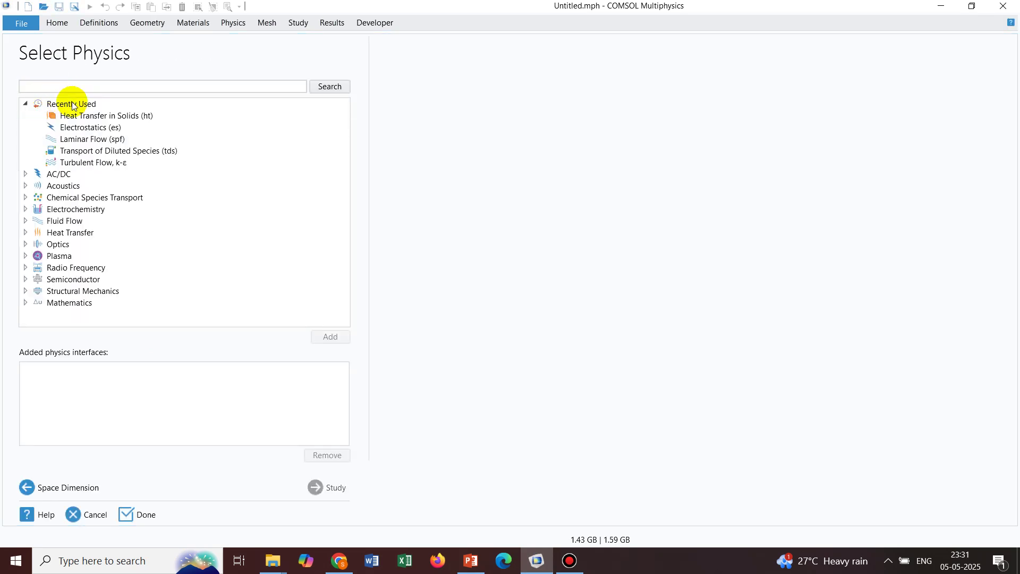
# Step: Add the Heat Transfer in Solids physics and a Time Dependent study, creating the model without saving the previous untitled file
pyautogui.doubleClick(115, 115)
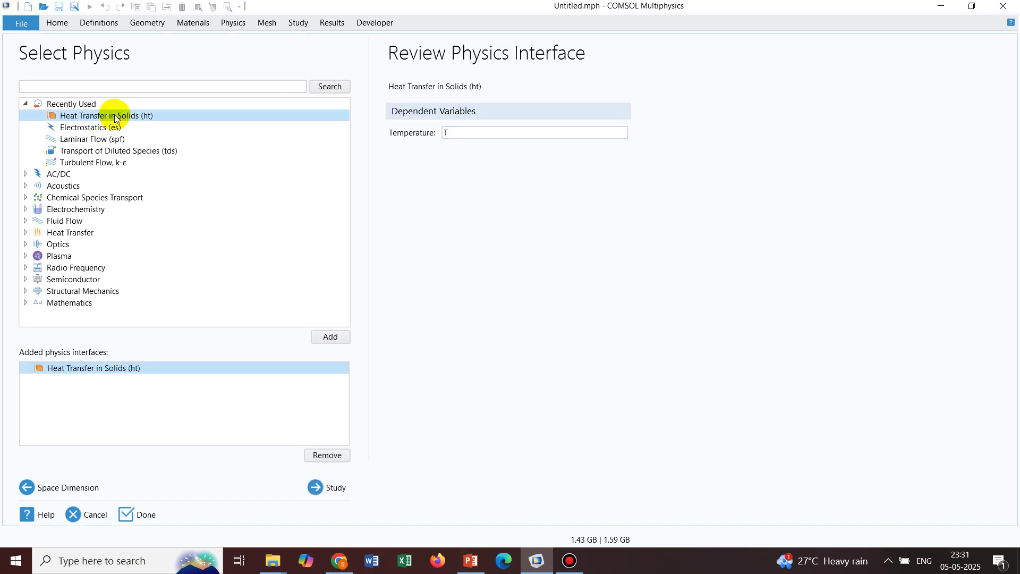
pyautogui.click(100, 371)
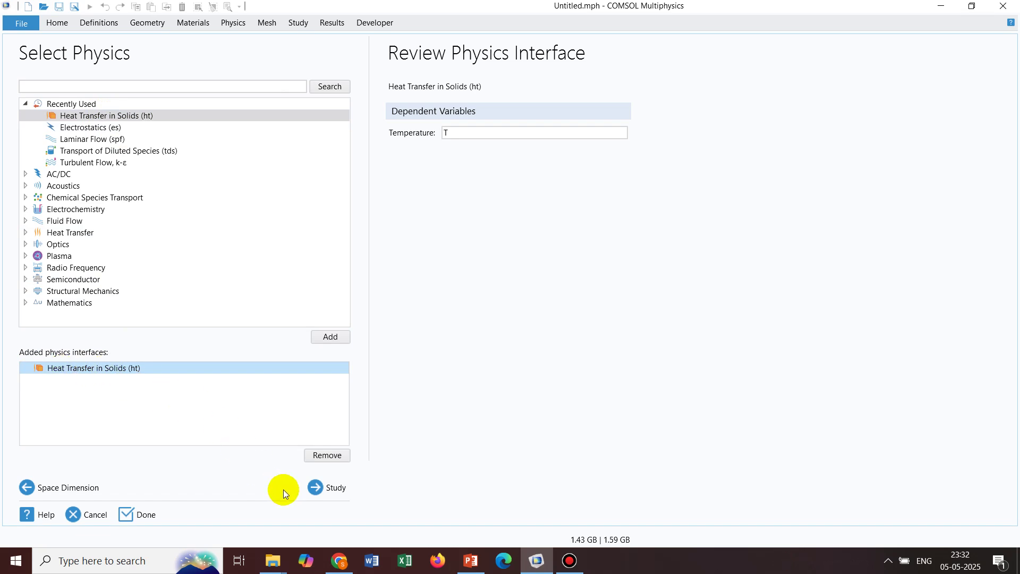
pyautogui.click(322, 488)
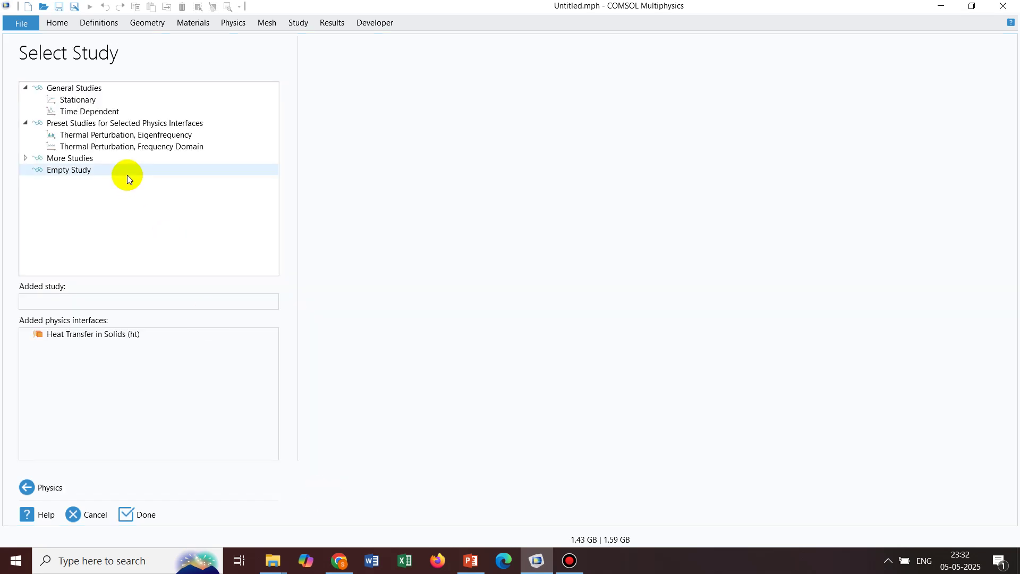
pyautogui.click(107, 114)
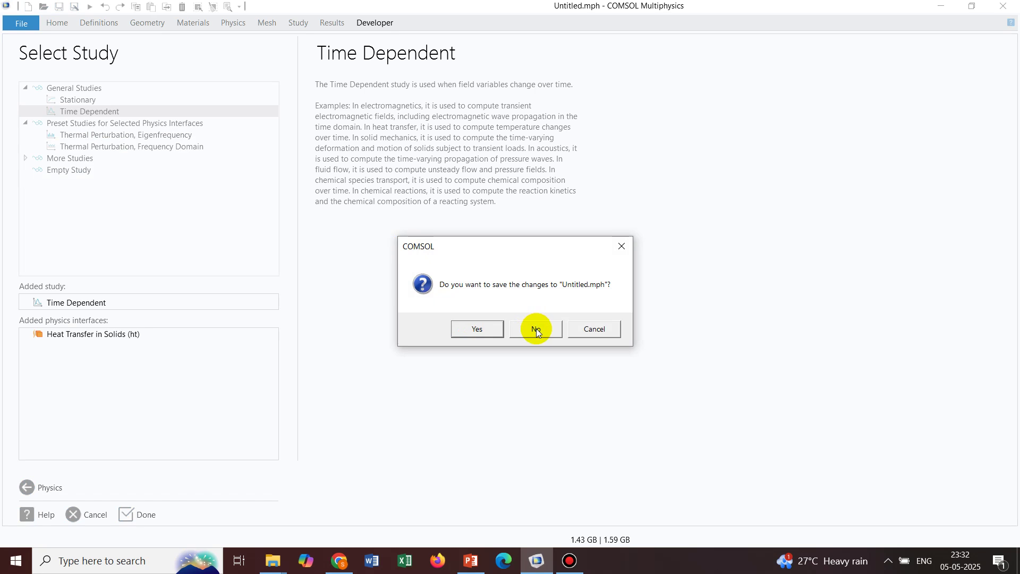
pyautogui.click(536, 329)
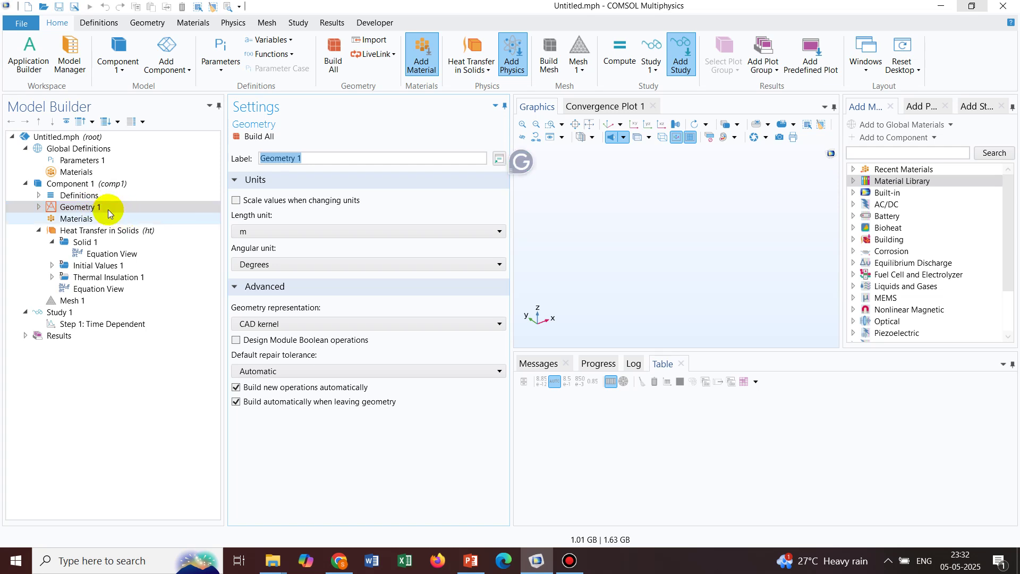
# Step: Set the length unit of the geometry to cm
pyautogui.click(280, 231)
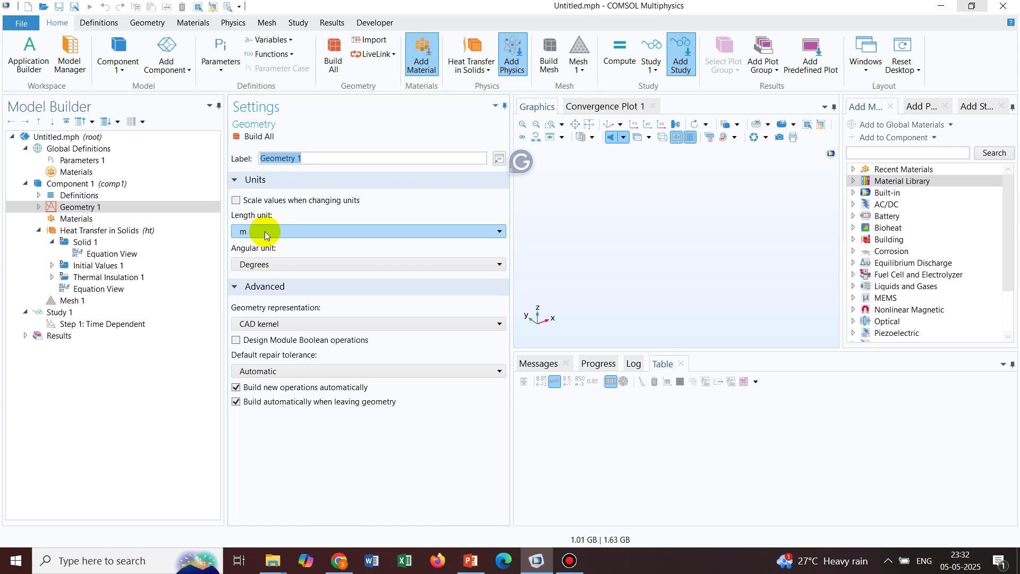
pyautogui.click(265, 234)
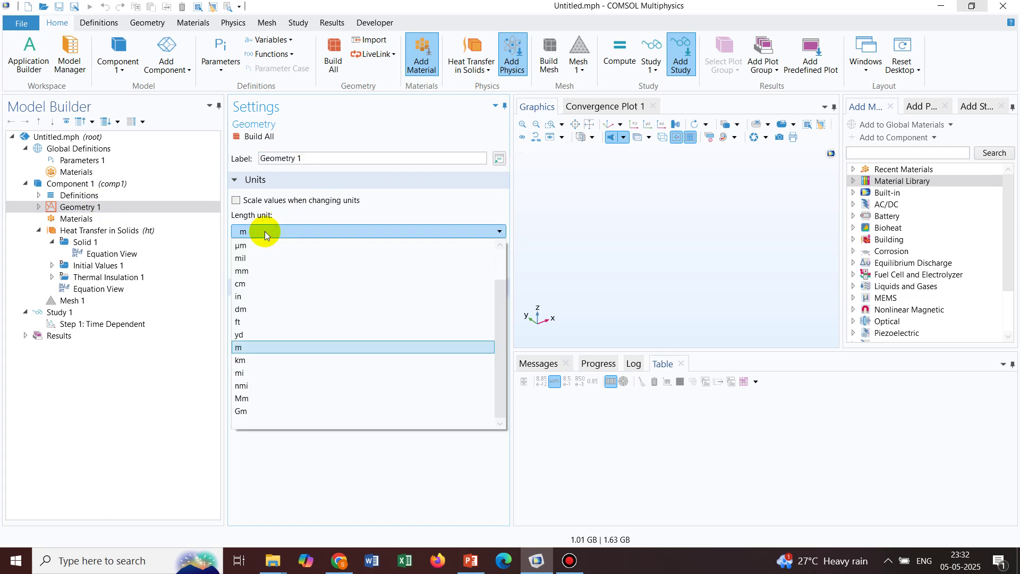
pyautogui.click(256, 284)
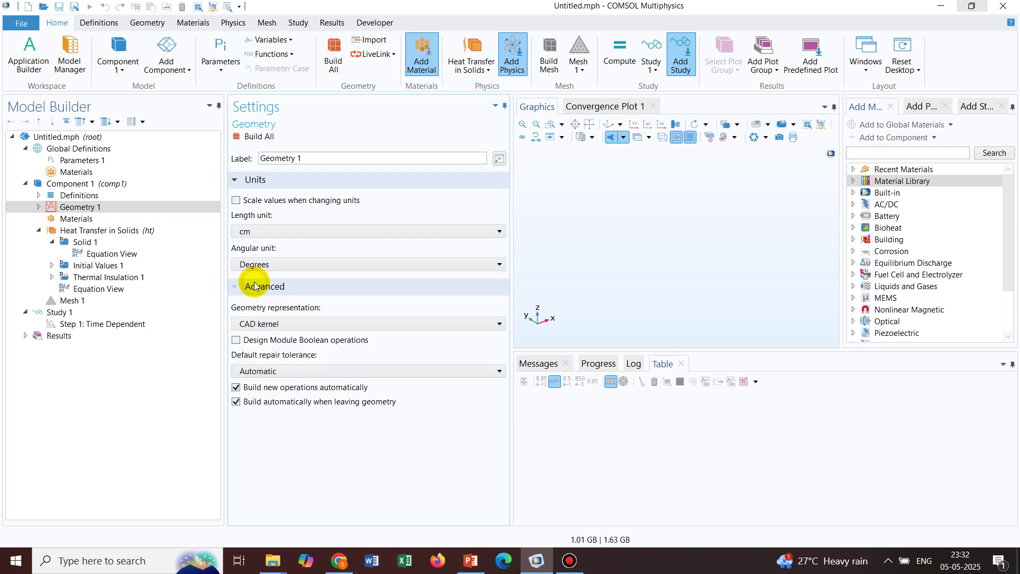
# Step: Add a solid block to the geometry with width 4 cm, depth 2 cm and height 10 cm, and build it
pyautogui.click(90, 209)
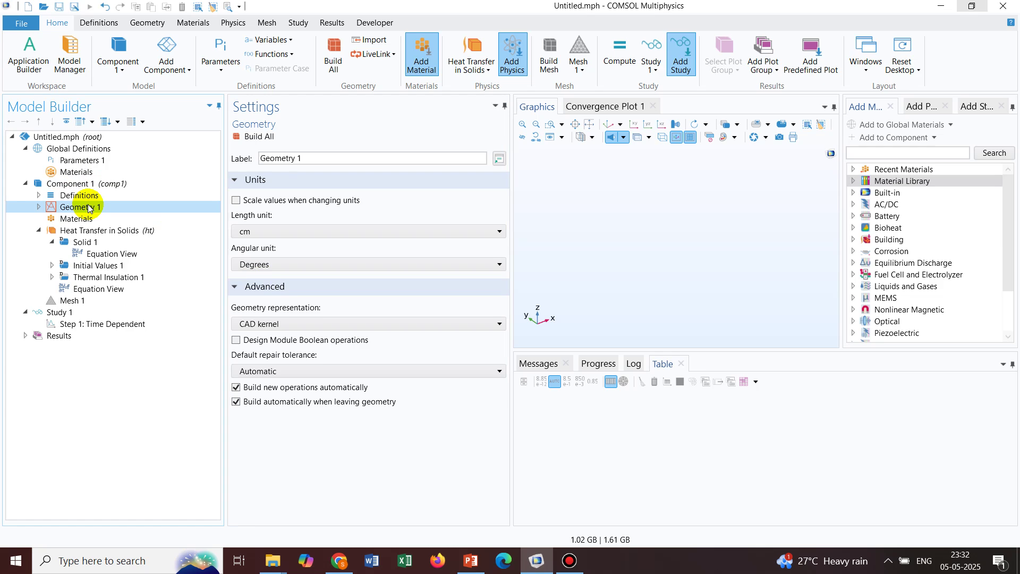
pyautogui.rightClick(89, 209)
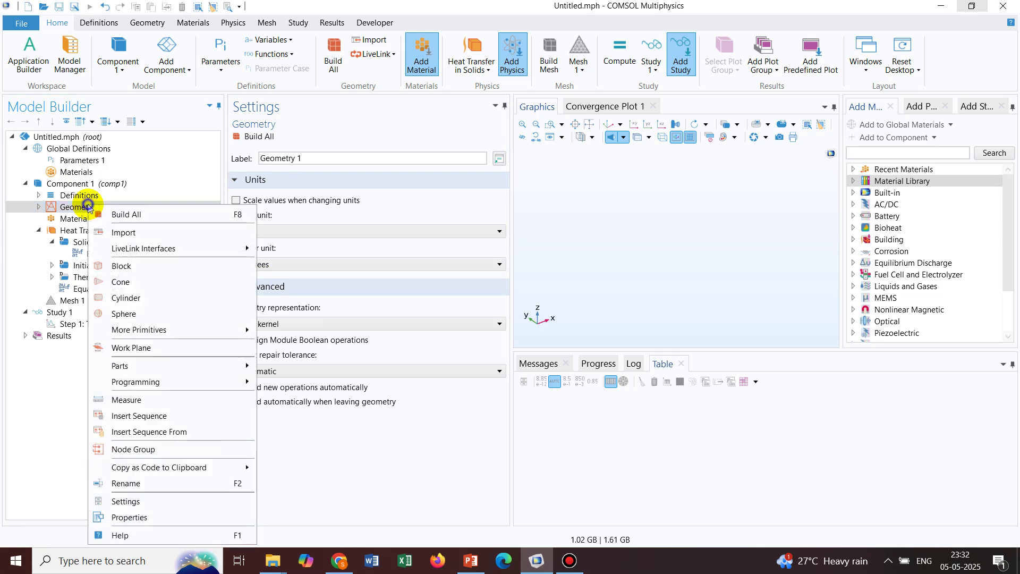
pyautogui.click(120, 266)
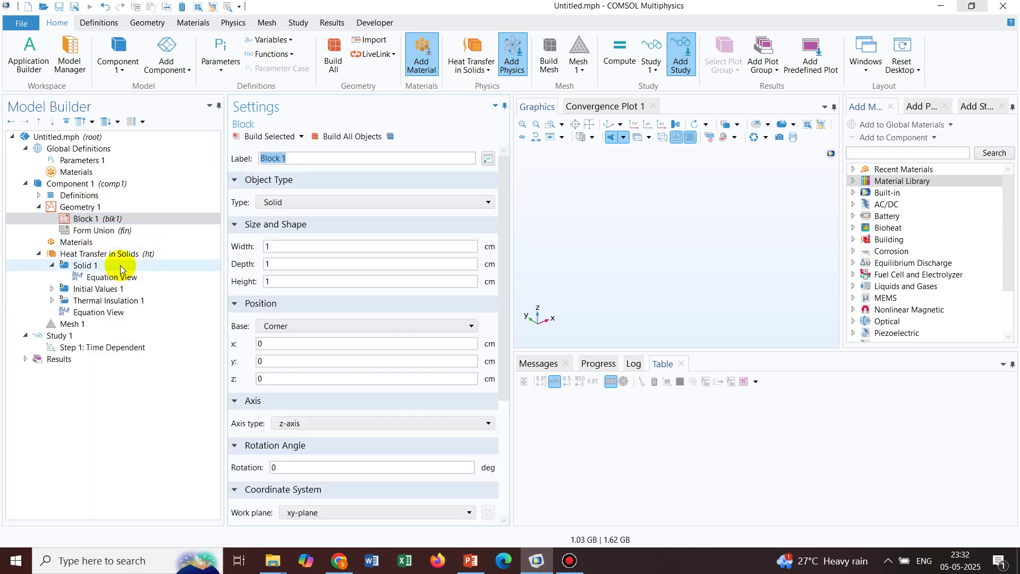
pyautogui.click(273, 282)
pyautogui.write('0')
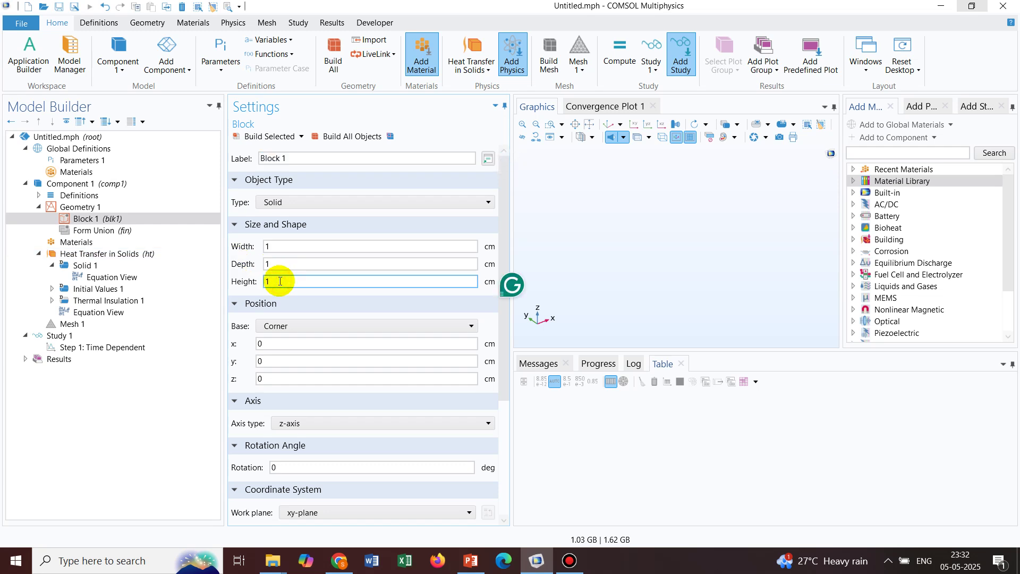
pyautogui.click(278, 247)
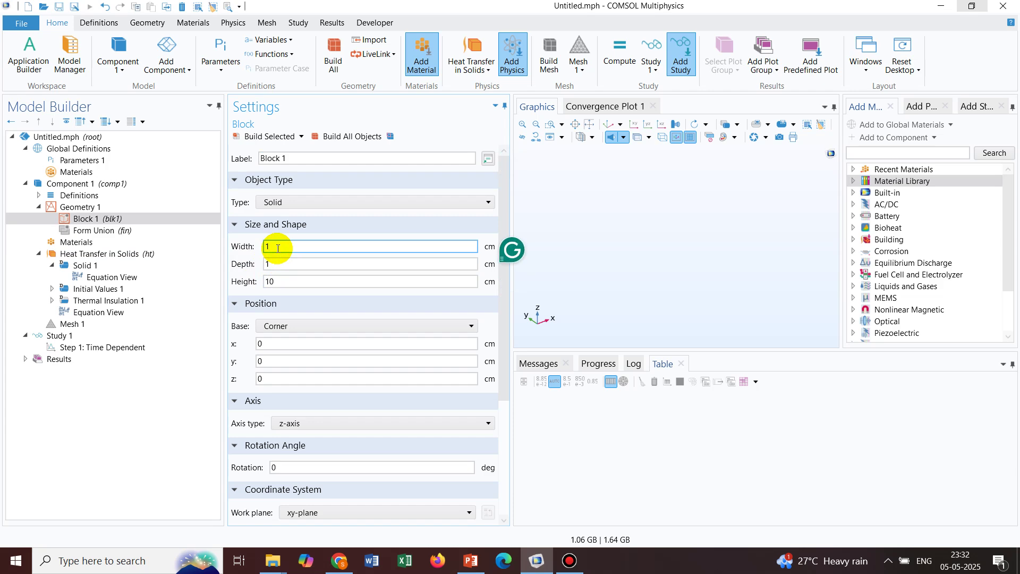
pyautogui.press('BackSpace')
pyautogui.write('4')
pyautogui.click(284, 262)
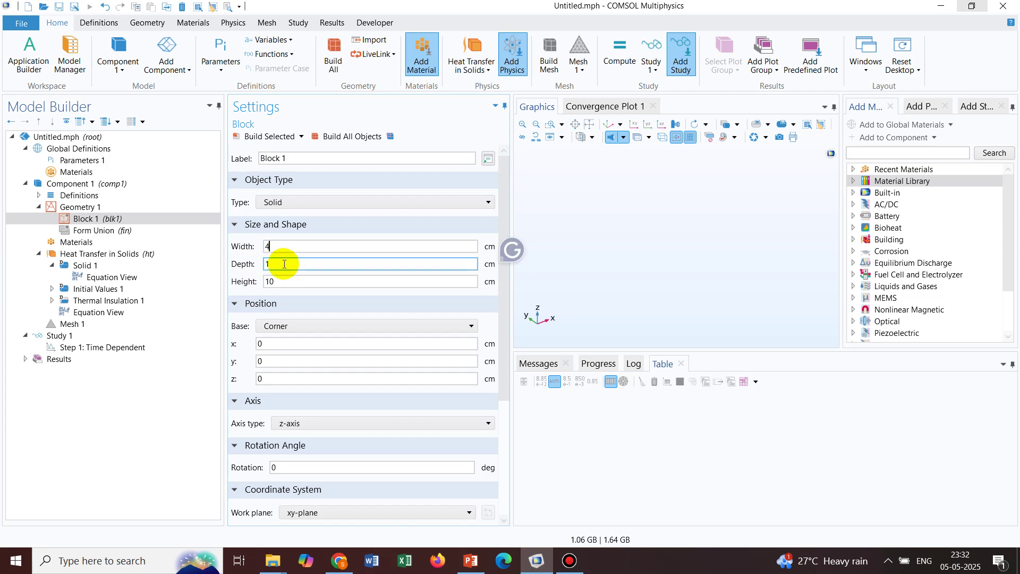
pyautogui.press('BackSpace')
pyautogui.write('2')
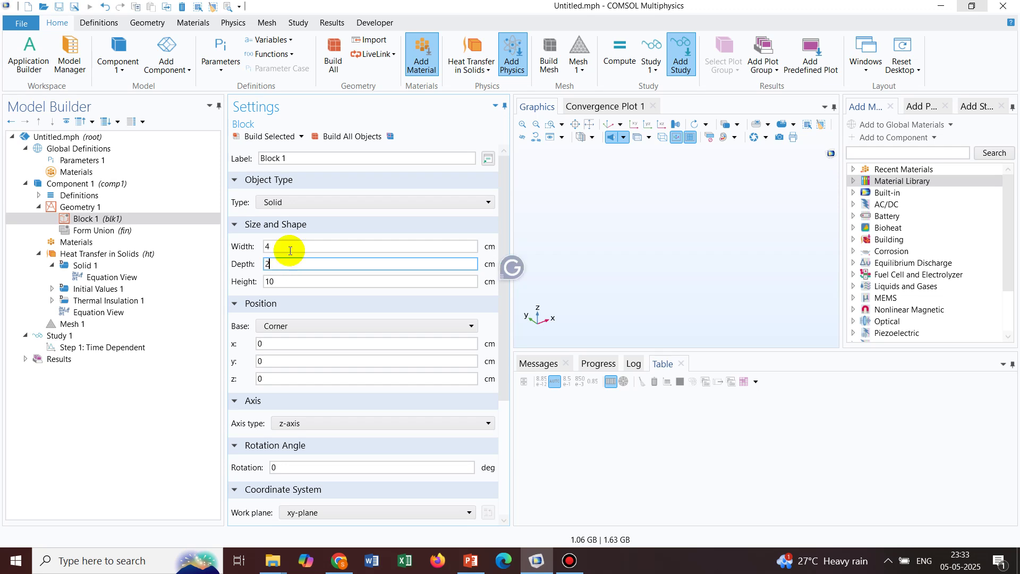
pyautogui.click(282, 137)
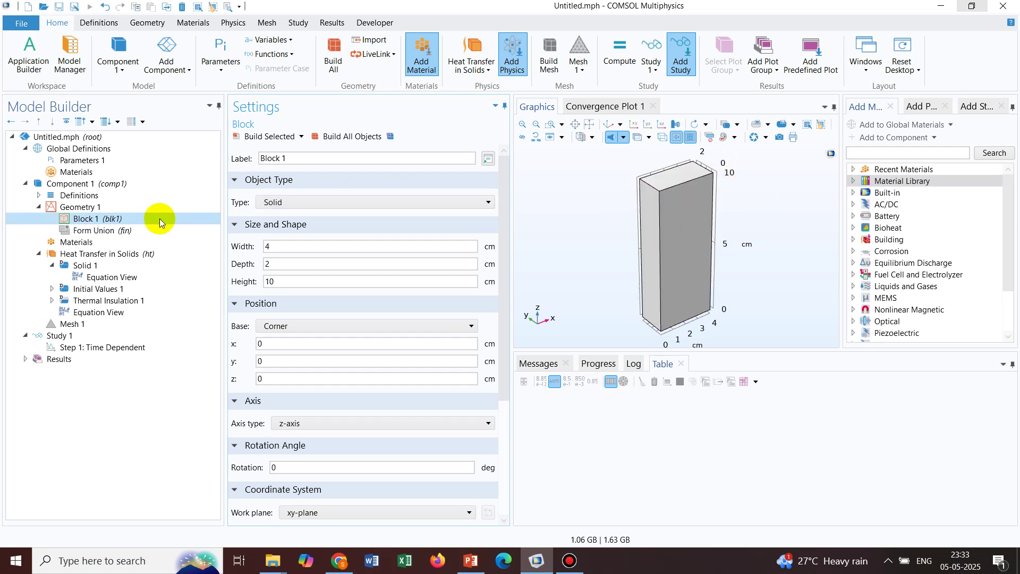
# Step: Search the material library for copper and add Copper [solid,residual resistivity ratio of 30] to the block
pyautogui.click(113, 242)
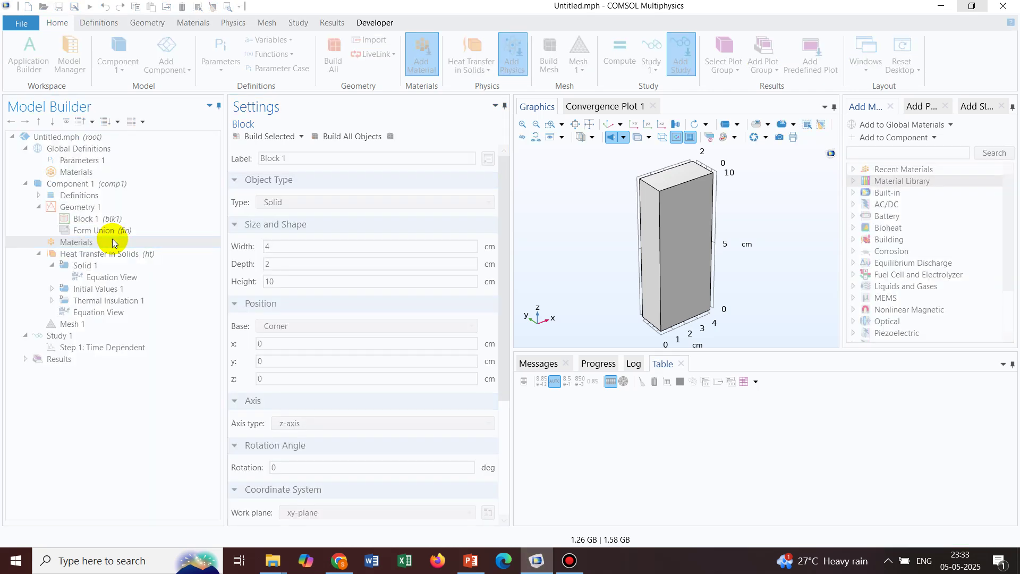
pyautogui.rightClick(113, 243)
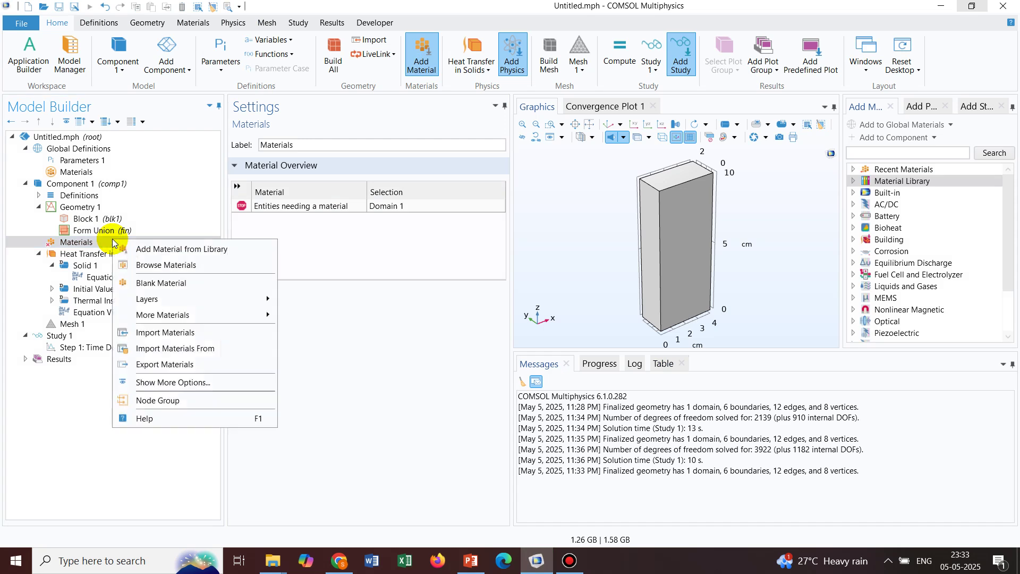
pyautogui.click(154, 249)
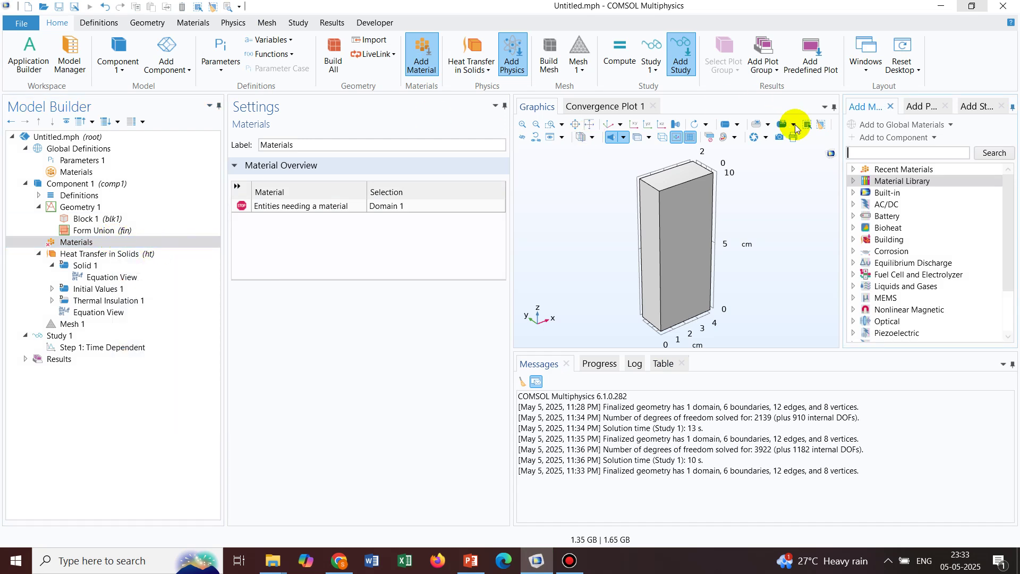
pyautogui.click(883, 153)
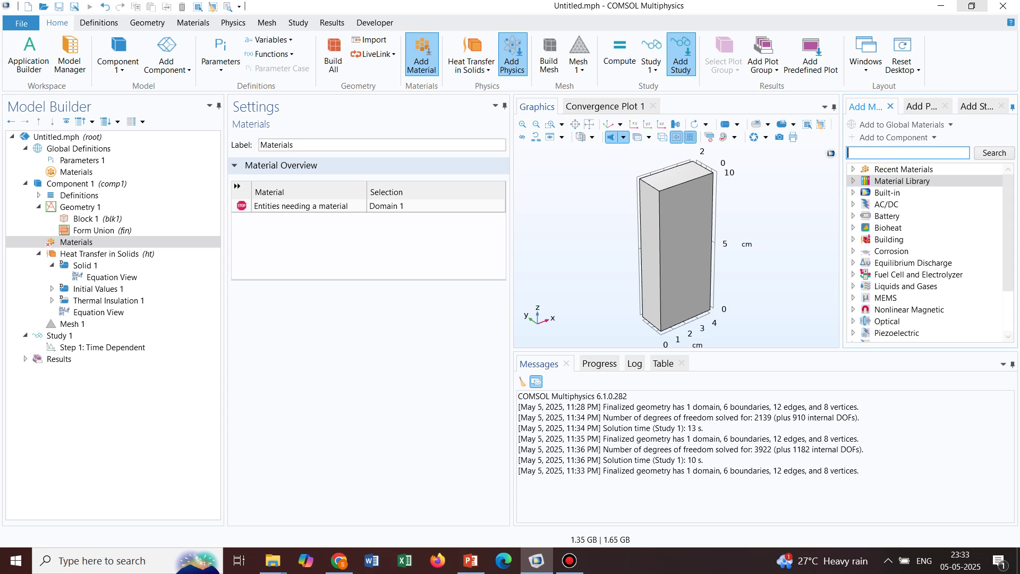
pyautogui.write('copper')
pyautogui.press('Return')
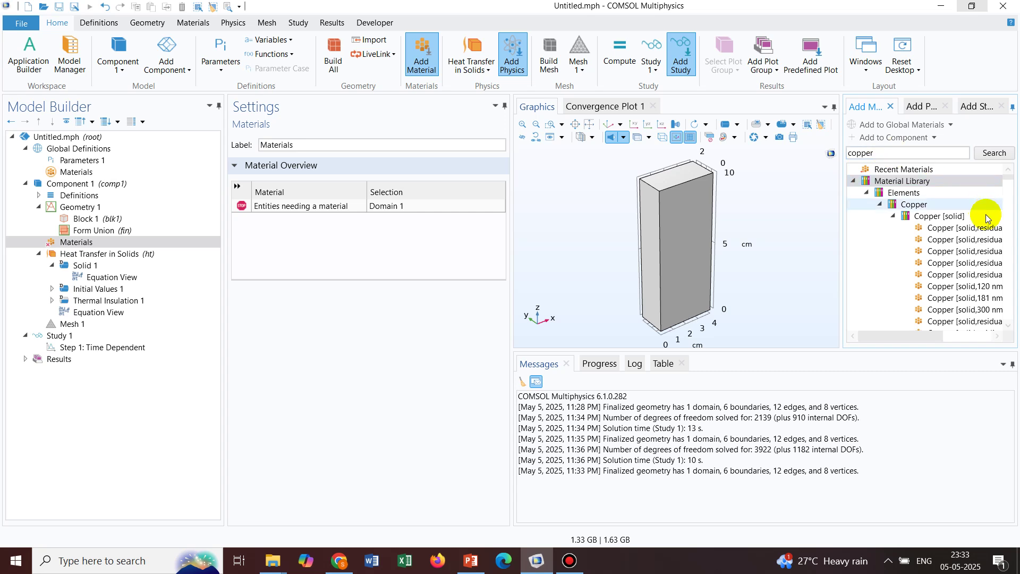
pyautogui.click(962, 233)
pyautogui.doubleClick(962, 234)
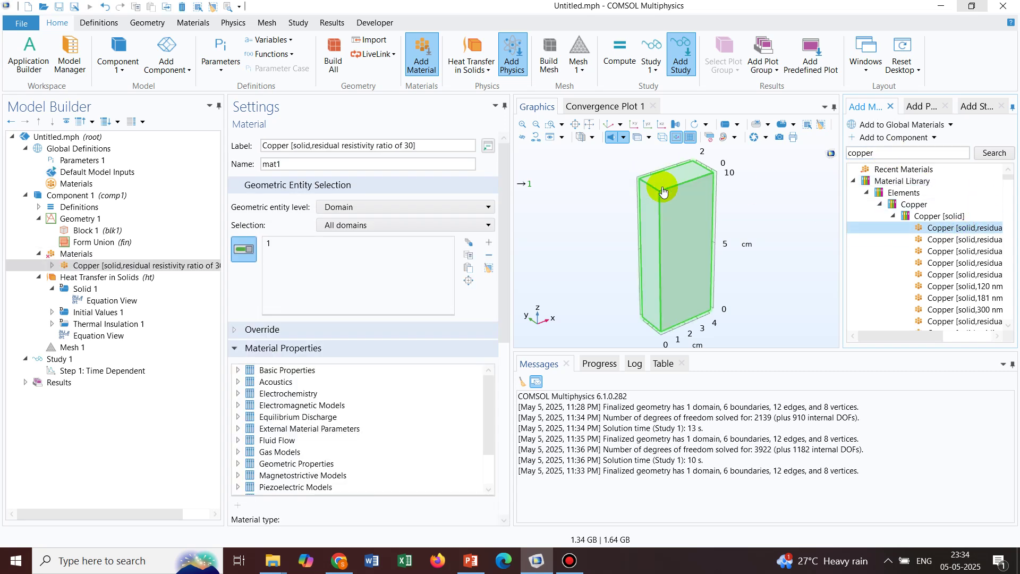
# Step: Review the copper material's domain assignment and the governing equation of Heat Transfer in Solids
pyautogui.click(139, 265)
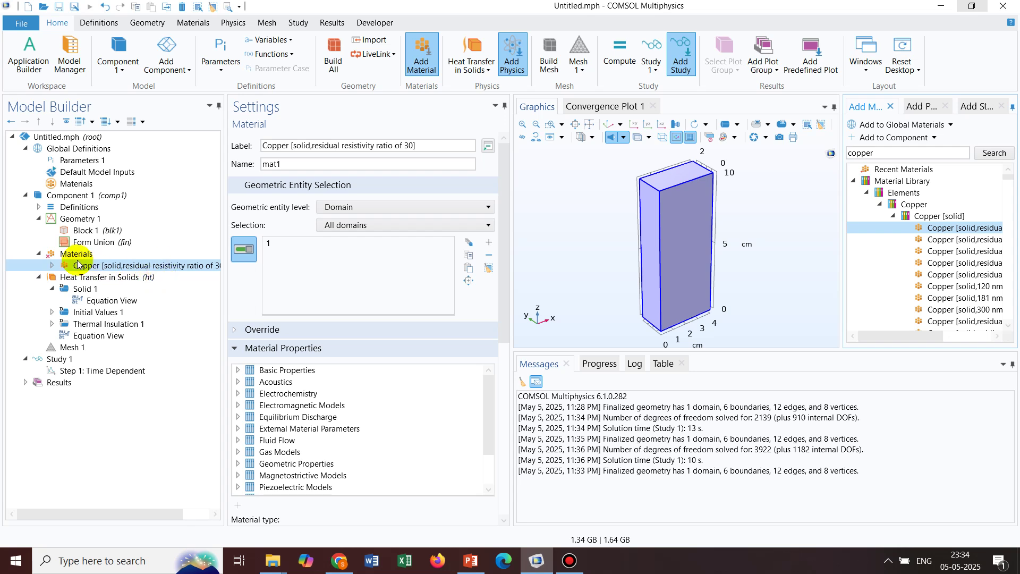
pyautogui.click(75, 279)
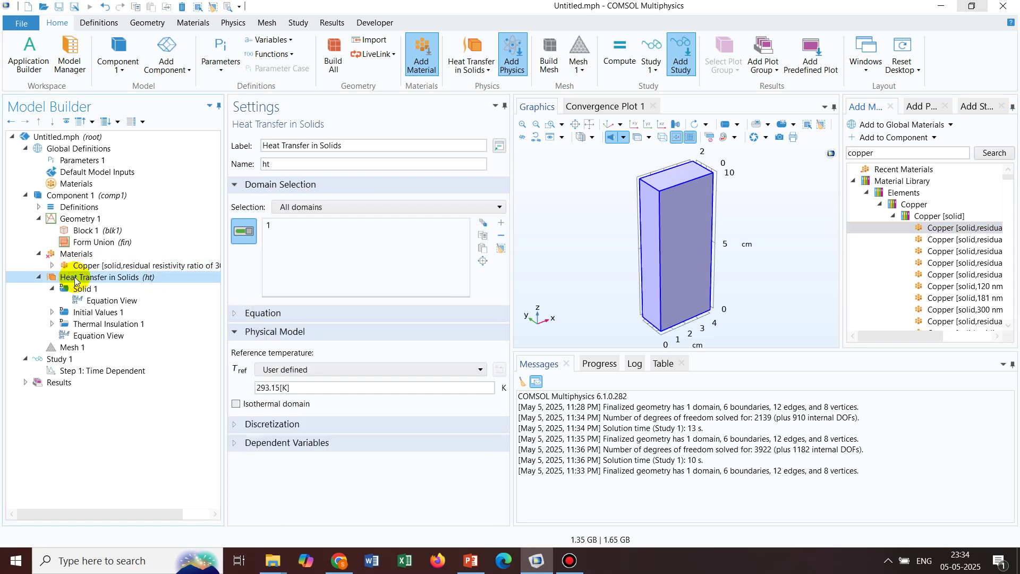
pyautogui.click(239, 315)
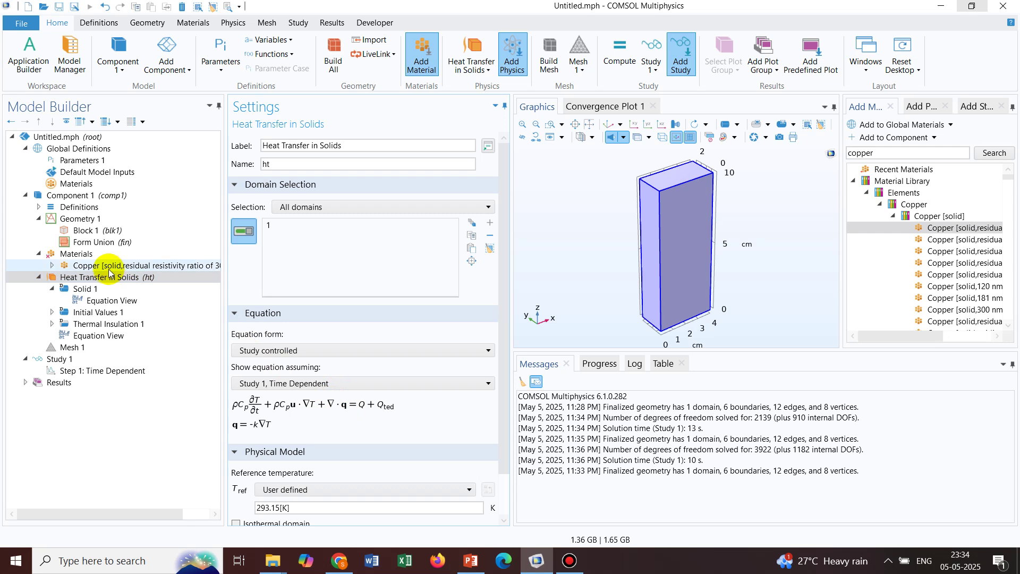
# Step: Add a Temperature boundary condition to Heat Transfer in Solids and assign it to the block's large front face
pyautogui.click(106, 277)
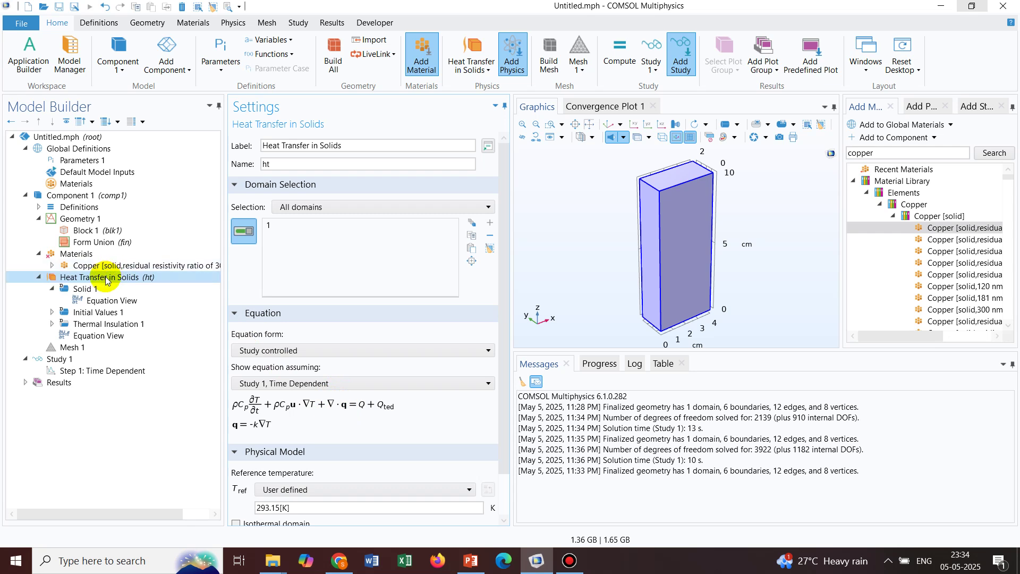
pyautogui.rightClick(106, 278)
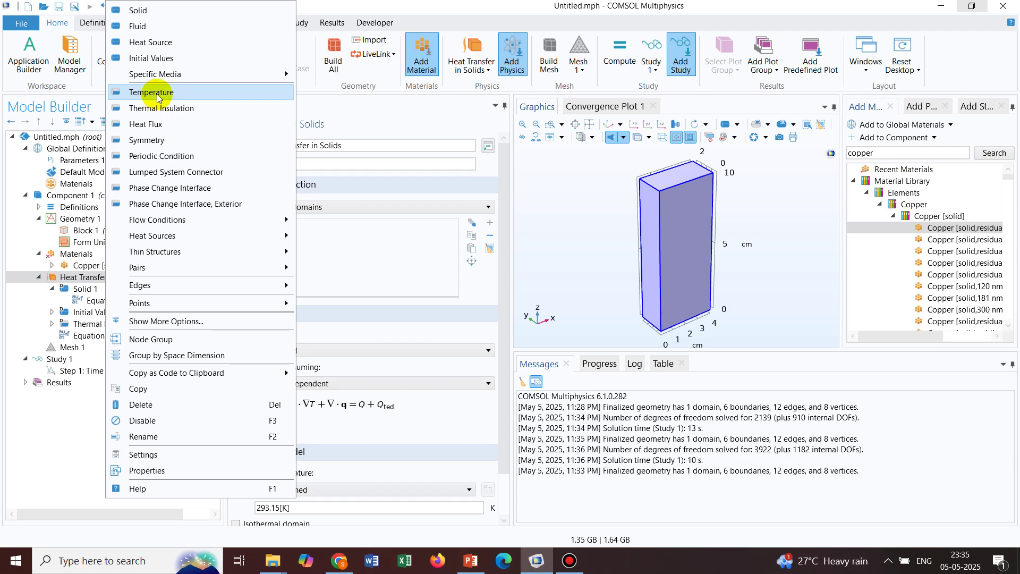
pyautogui.click(156, 93)
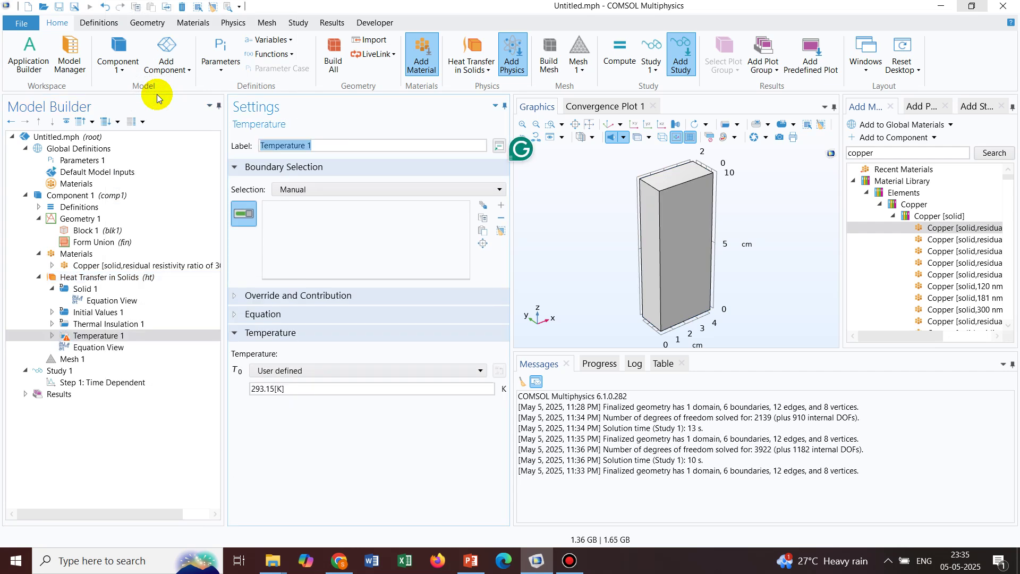
pyautogui.click(102, 336)
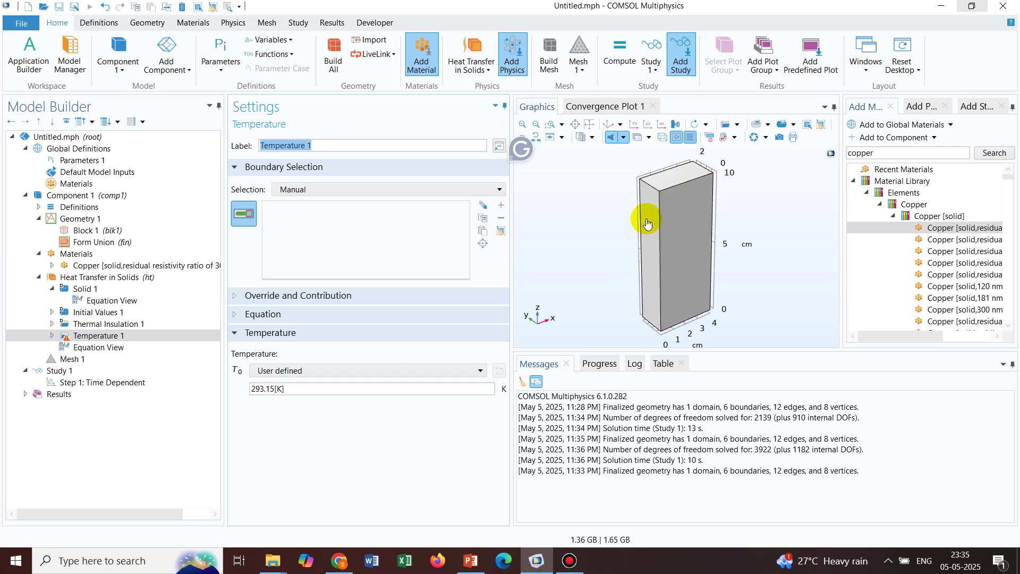
pyautogui.click(678, 219)
# Step: Set the temperature of the boundary condition on the block's large front face to 350[K]
pyautogui.click(271, 389)
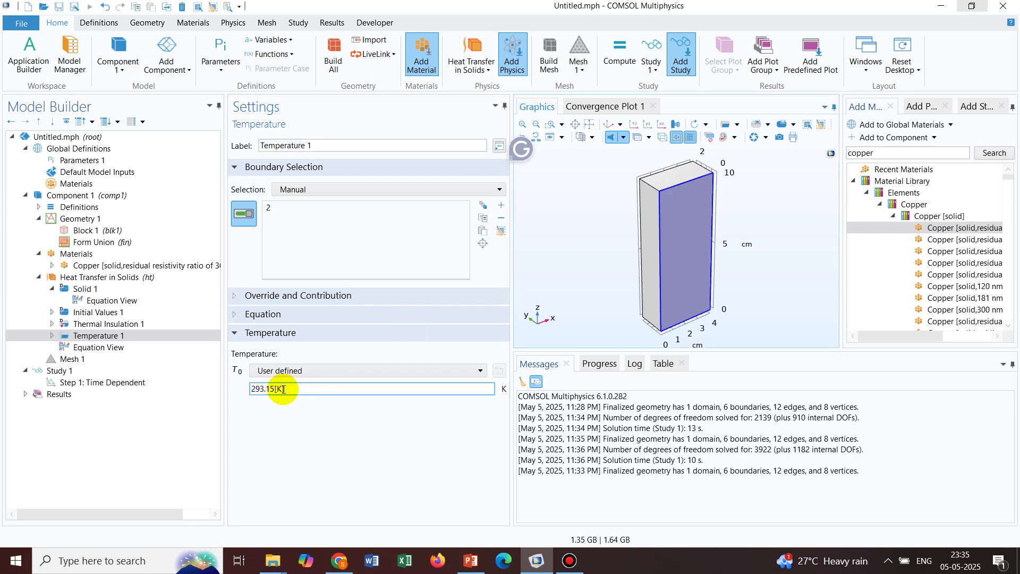
pyautogui.moveTo(273, 389); pyautogui.dragTo(238, 388)
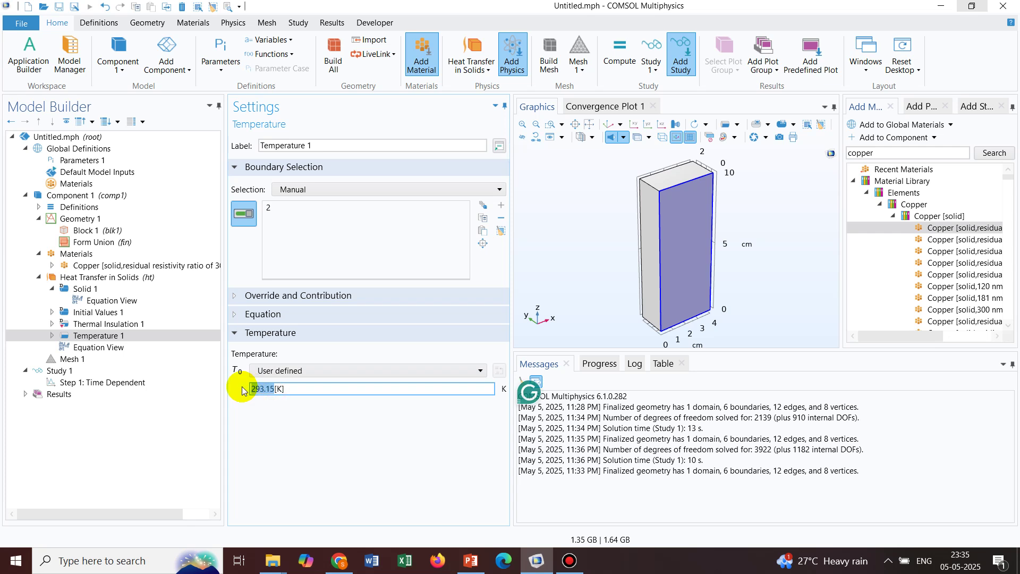
pyautogui.write('3')
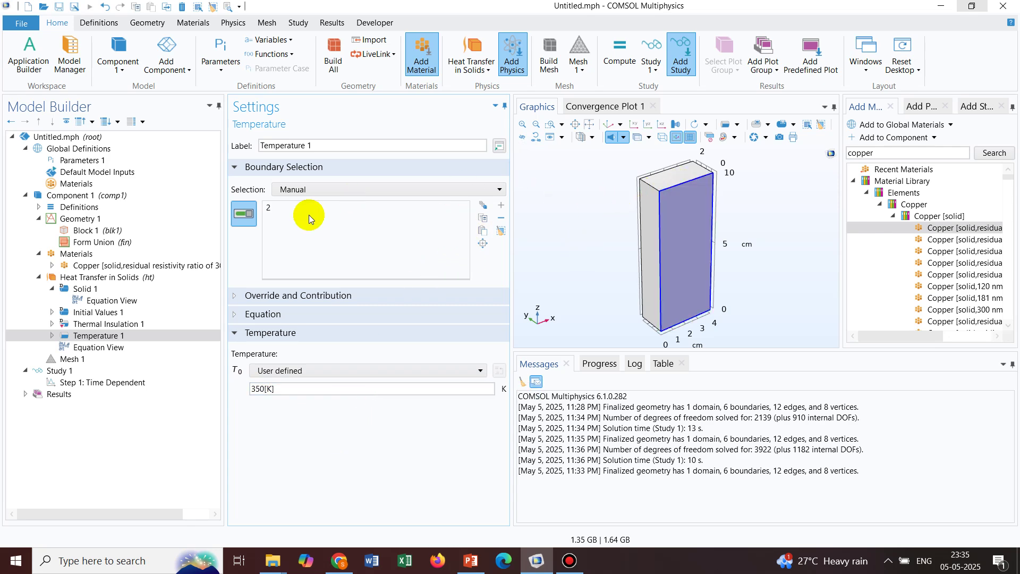
# Step: Add a second Temperature boundary condition to Heat Transfer in Solids and assign it to the block's top and bottom faces
pyautogui.click(95, 280)
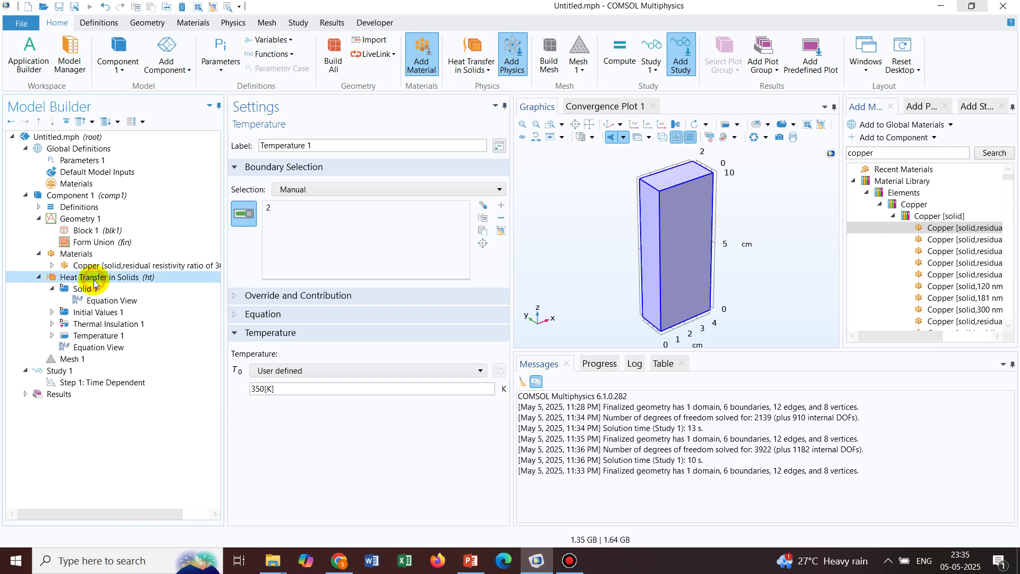
pyautogui.rightClick(95, 281)
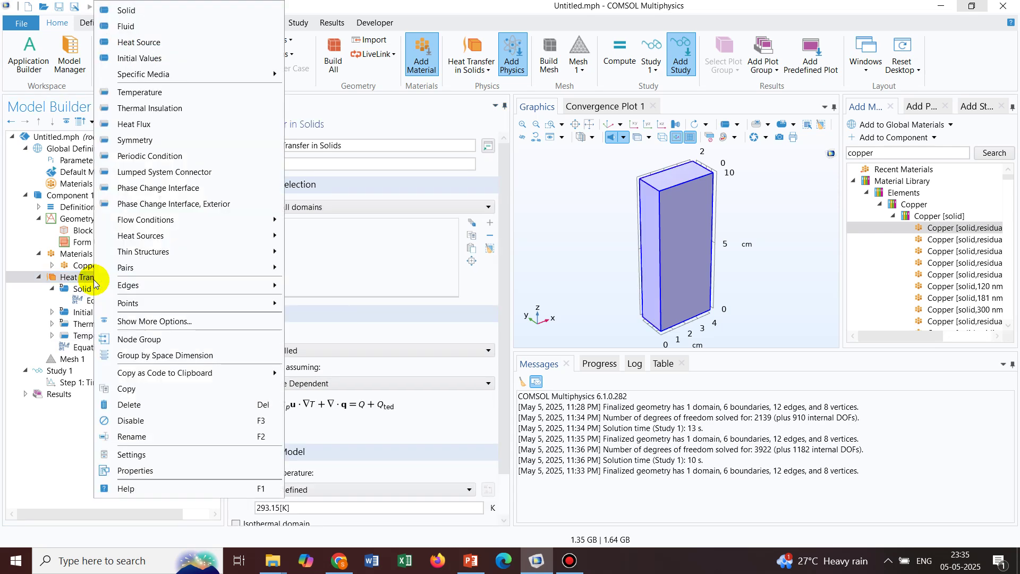
pyautogui.click(139, 93)
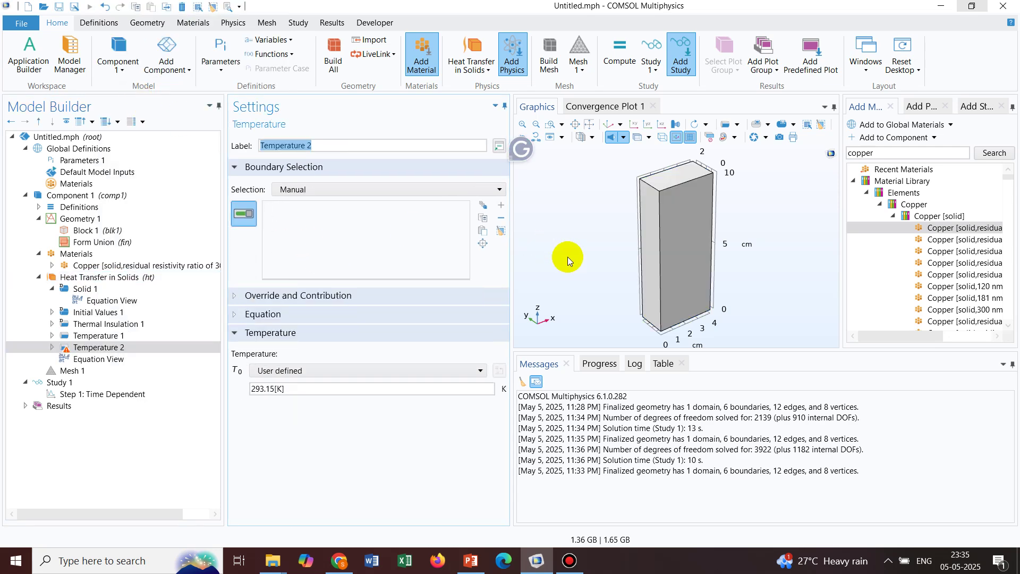
pyautogui.click(668, 170)
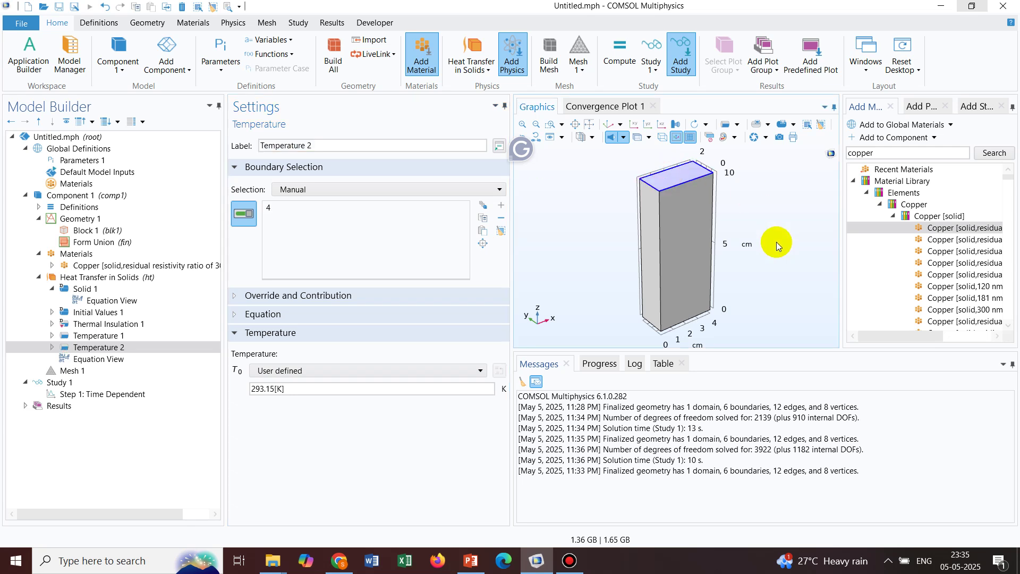
pyautogui.moveTo(777, 244); pyautogui.dragTo(770, 191)
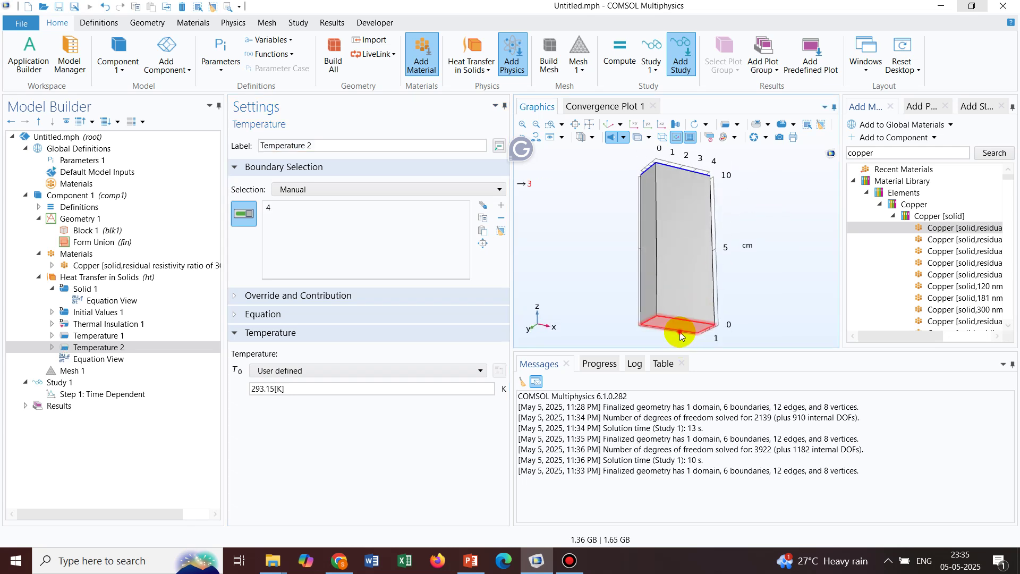
pyautogui.click(680, 336)
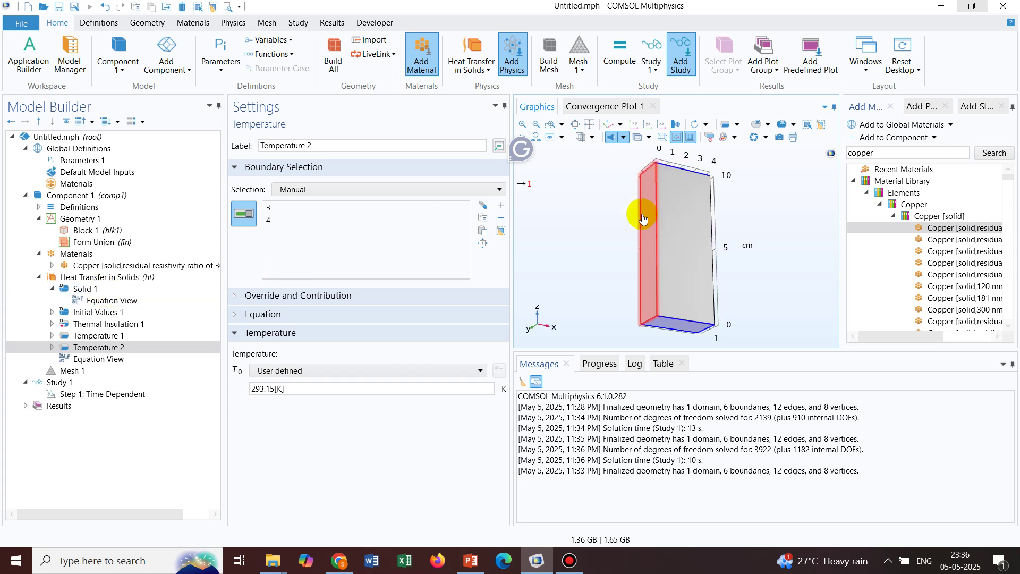
# Step: Examine which faces the Thermal Insulation and both Temperature conditions cover, and read the Thermal Insulation equation
pyautogui.click(127, 325)
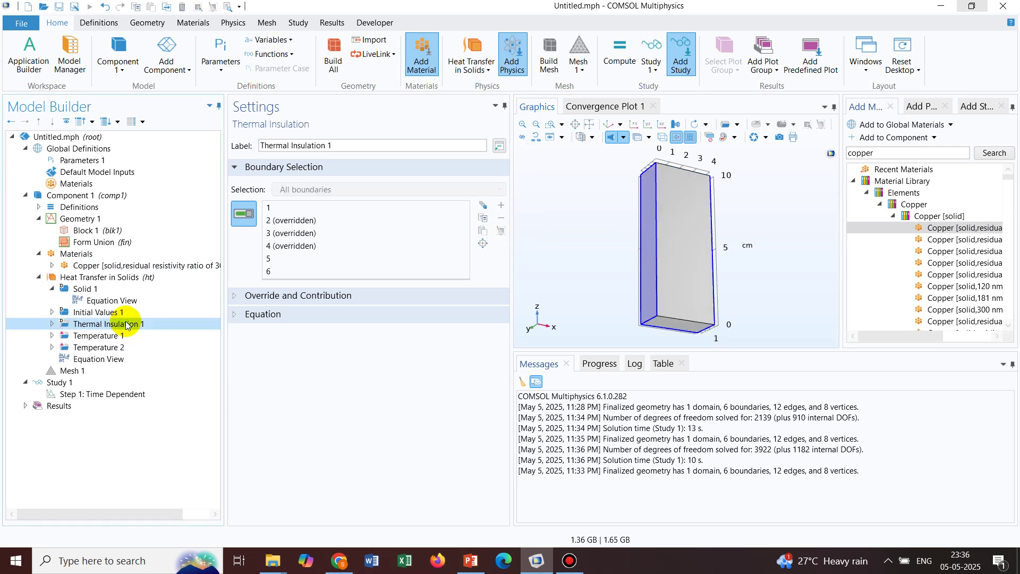
pyautogui.moveTo(584, 190); pyautogui.dragTo(668, 201)
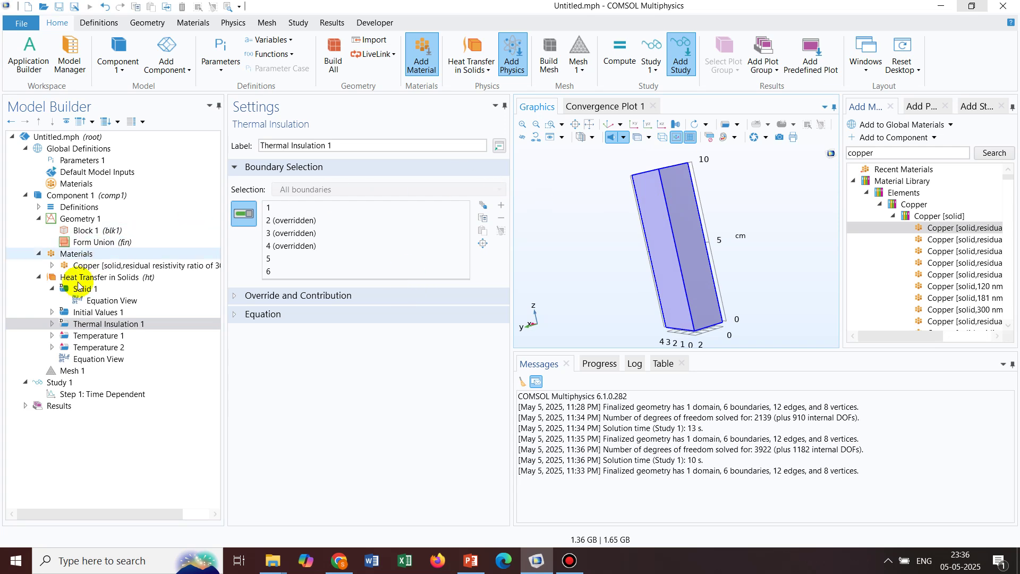
pyautogui.click(111, 348)
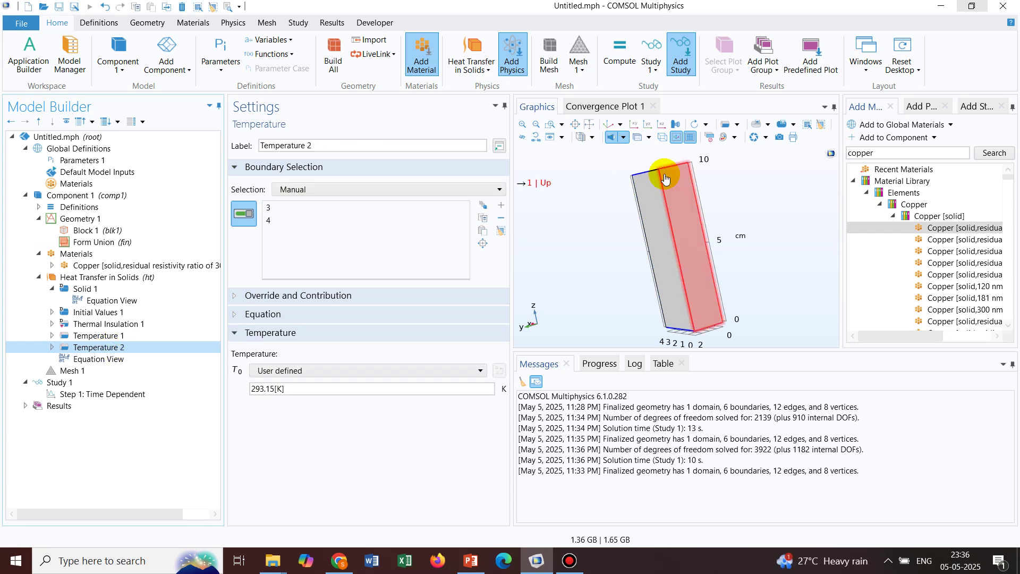
pyautogui.moveTo(614, 182)
pyautogui.mouseDown()
pyautogui.moveTo(604, 194)
pyautogui.moveTo(608, 175)
pyautogui.mouseUp()
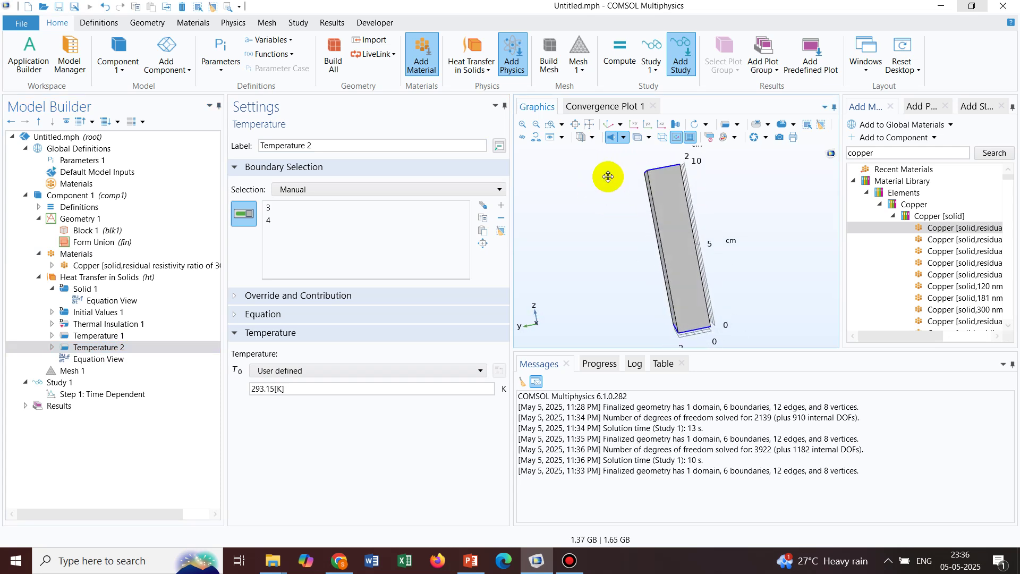
pyautogui.click(112, 335)
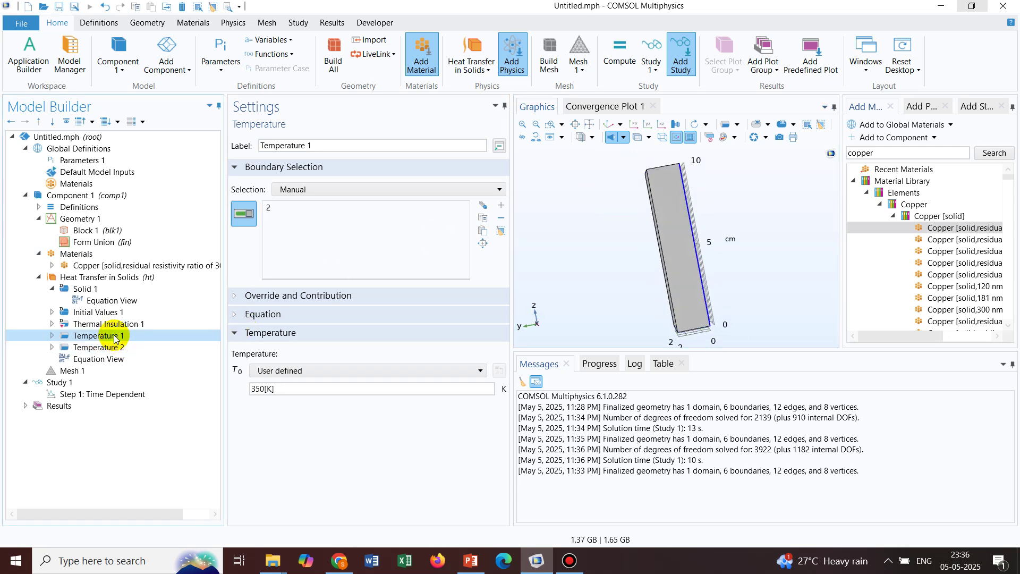
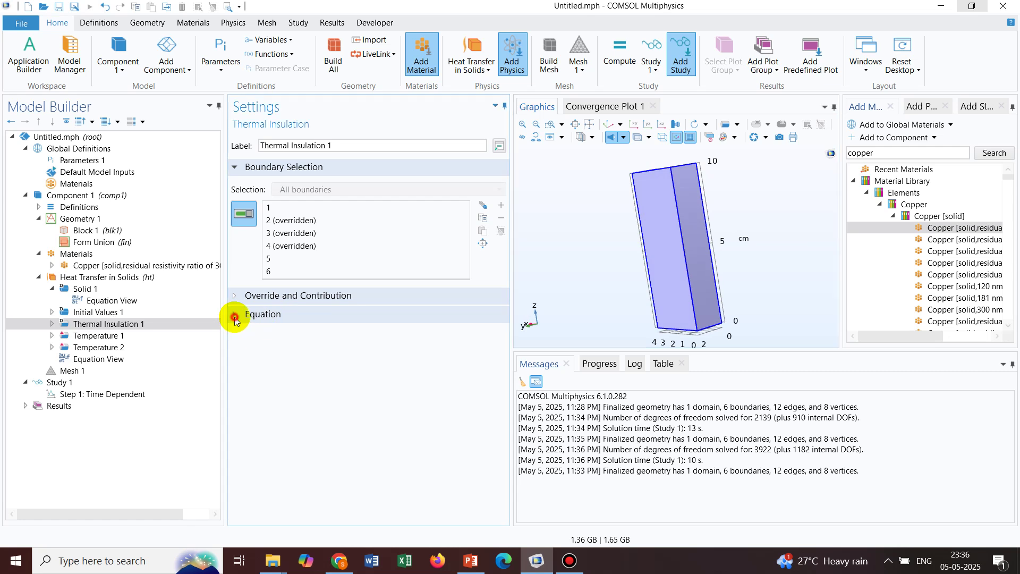
pyautogui.click(234, 316)
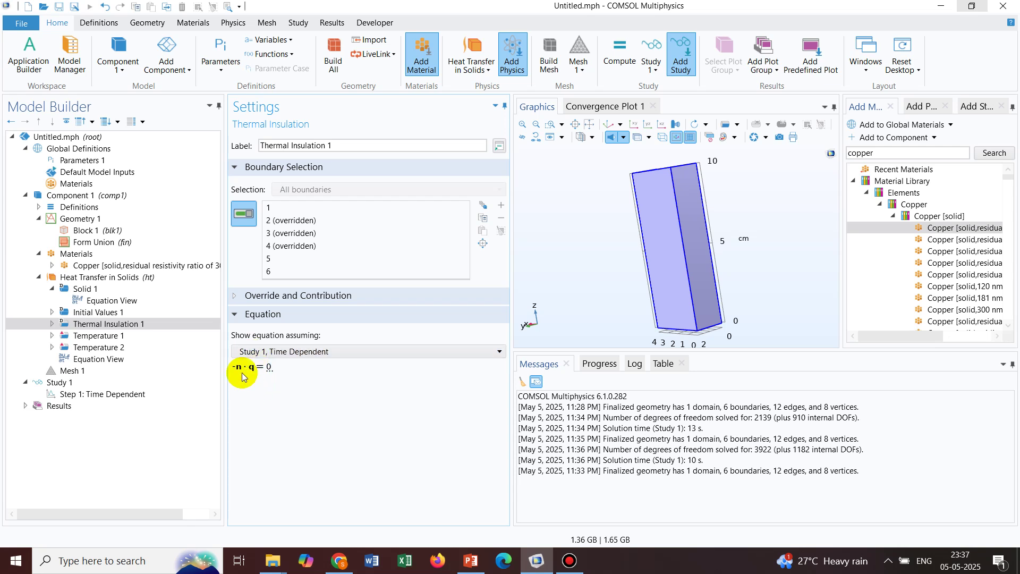
pyautogui.click(132, 347)
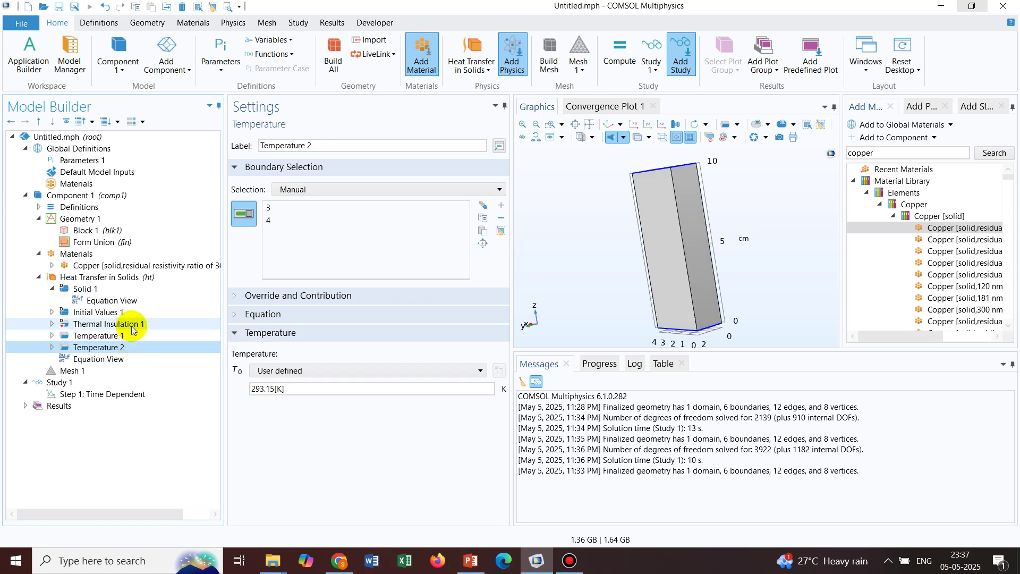
pyautogui.click(133, 325)
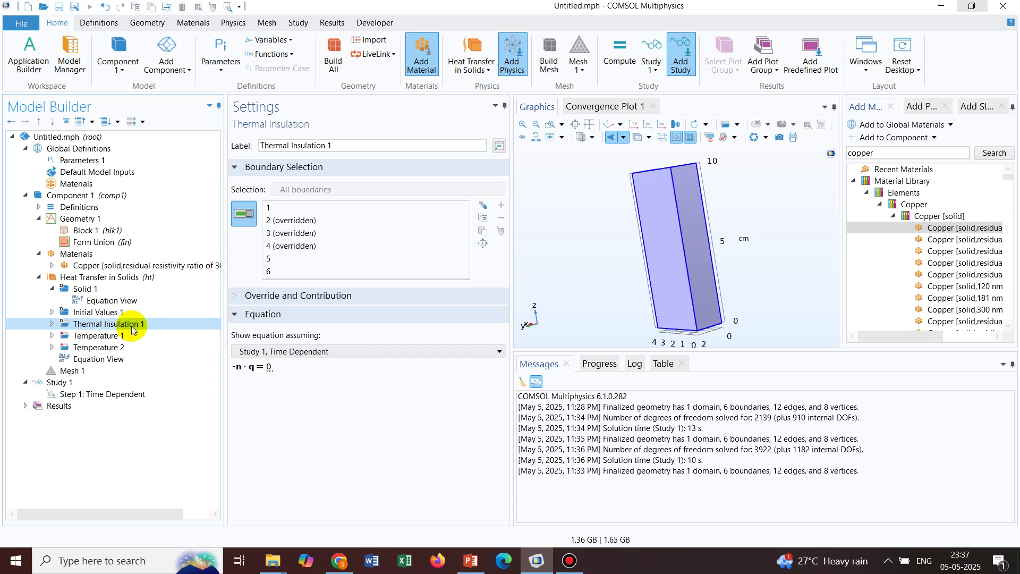
# Step: Compute the Time Dependent step of Study 1 and check the solver's progress
pyautogui.click(123, 397)
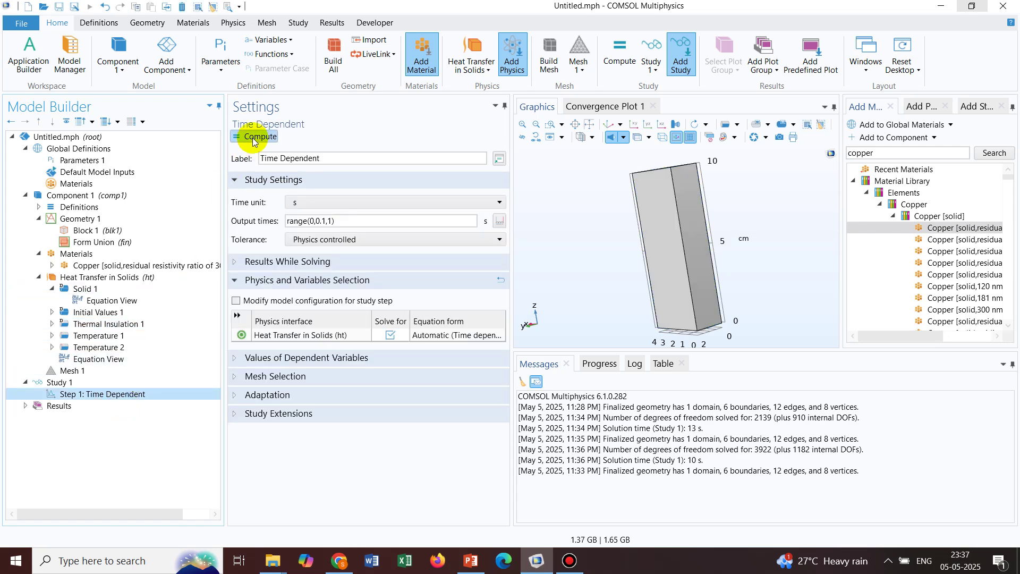
pyautogui.click(253, 136)
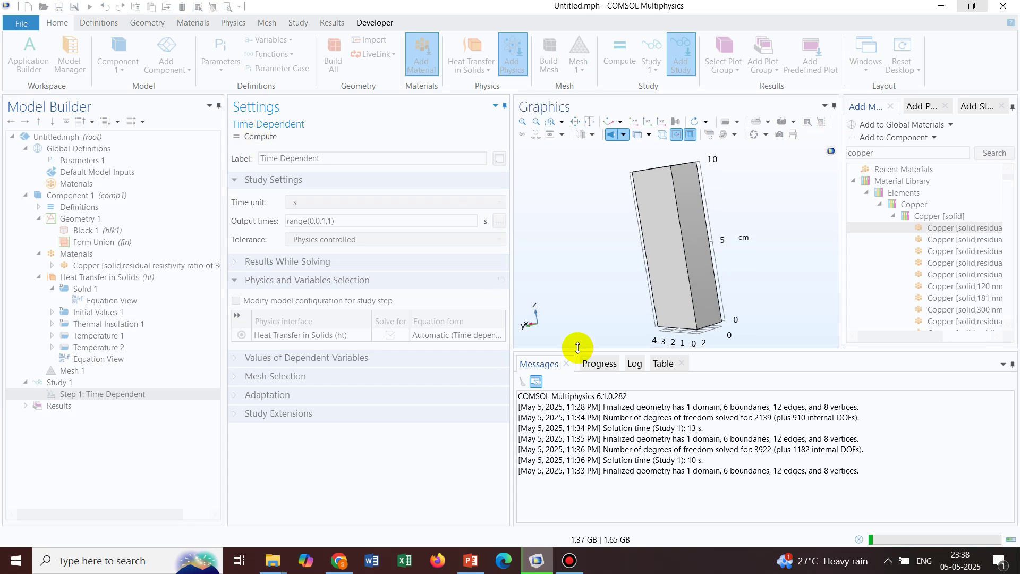
pyautogui.click(637, 364)
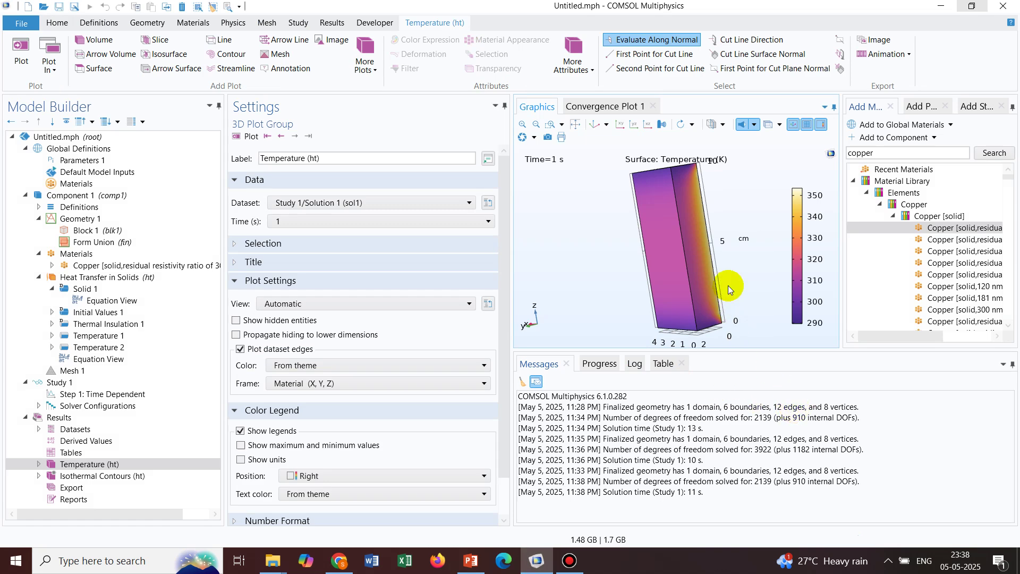
# Step: Evaluate the plotted temperature at two points on the large heated face and two points on the narrow insulated side face
pyautogui.moveTo(751, 250); pyautogui.dragTo(694, 253)
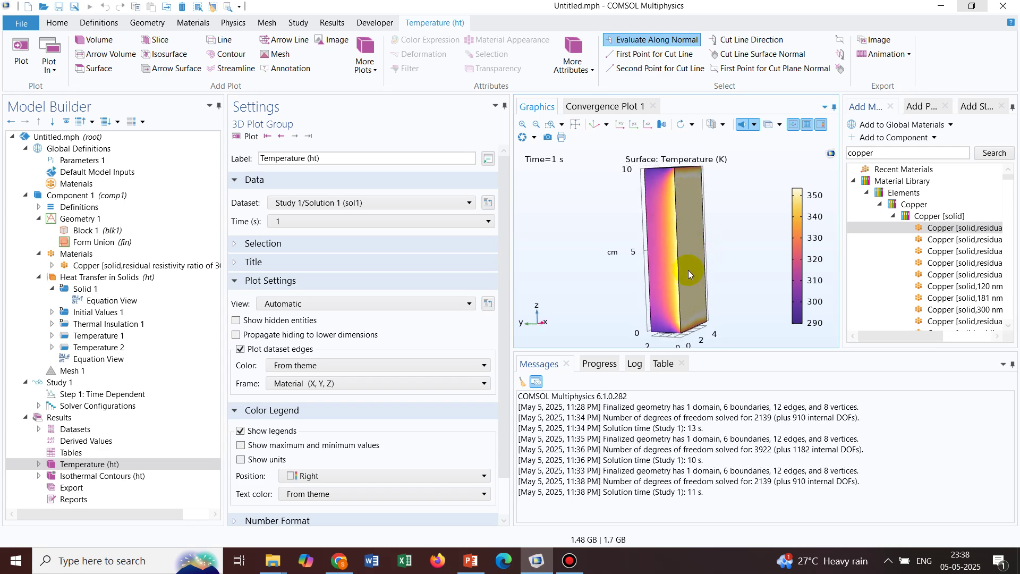
pyautogui.click(687, 228)
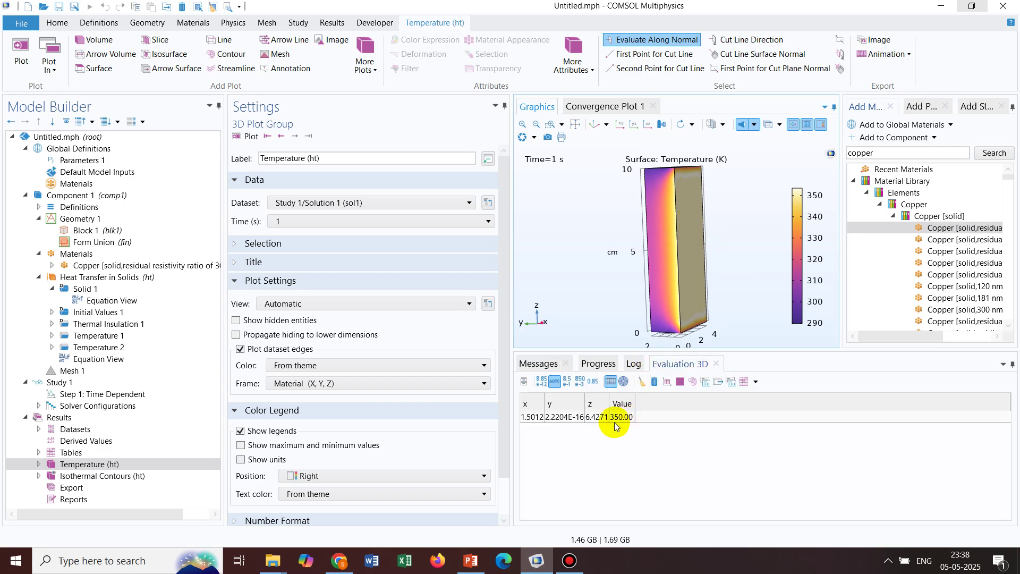
pyautogui.click(694, 244)
pyautogui.moveTo(596, 263); pyautogui.dragTo(623, 264)
pyautogui.click(677, 176)
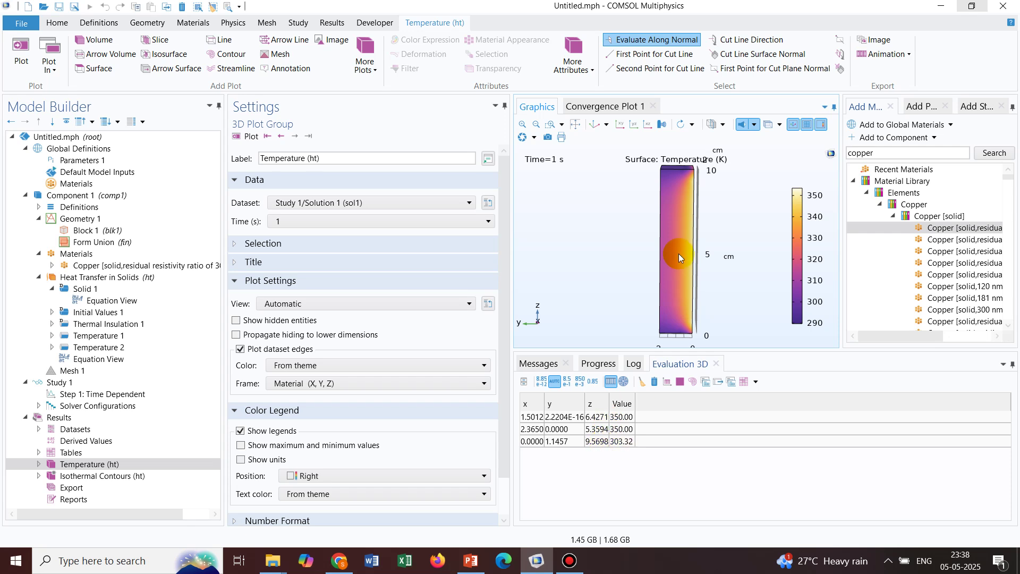
pyautogui.click(685, 196)
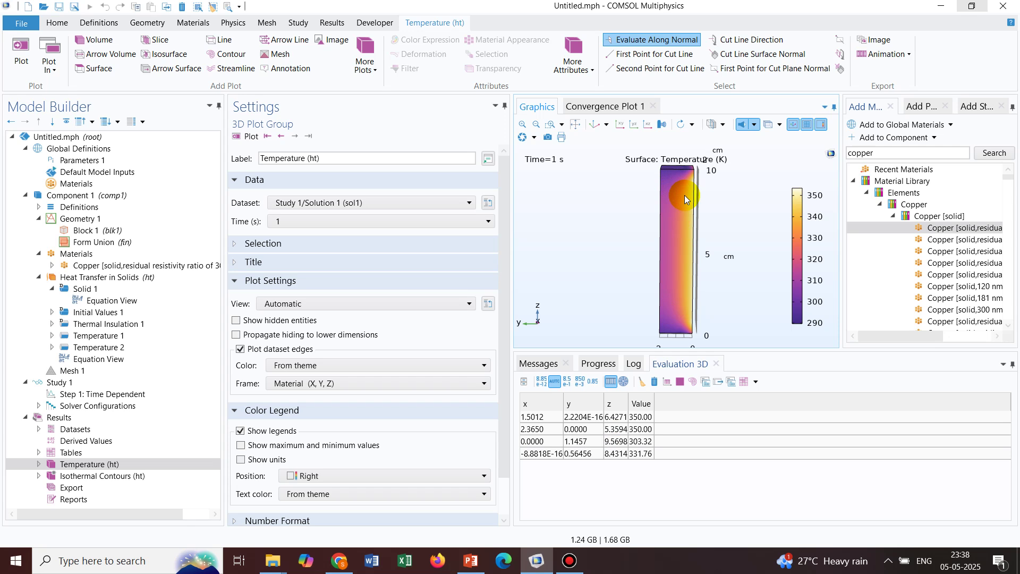
# Step: Open the list of conditions that can be added to Heat Transfer in Solids
pyautogui.click(107, 277)
pyautogui.rightClick(107, 277)
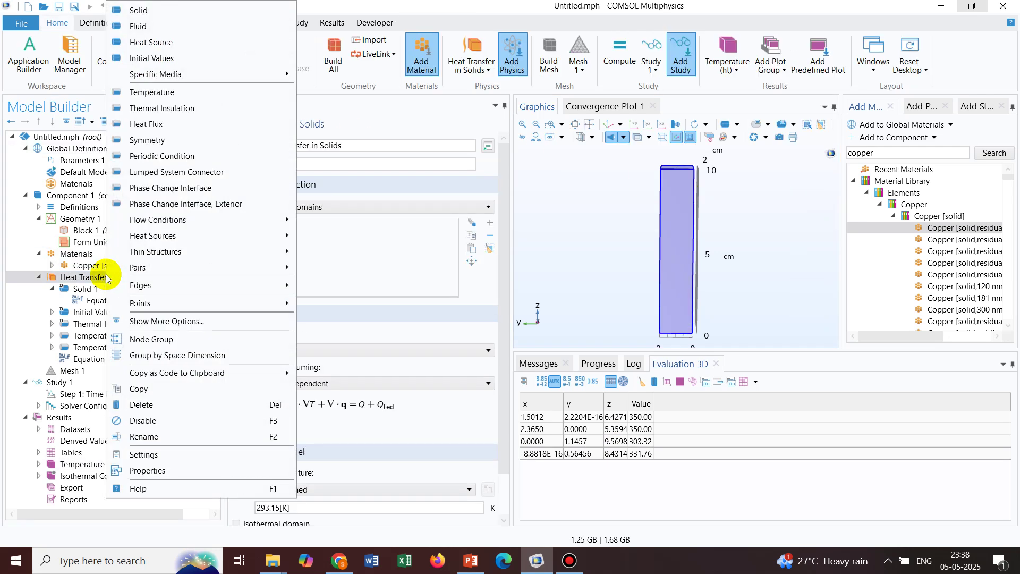